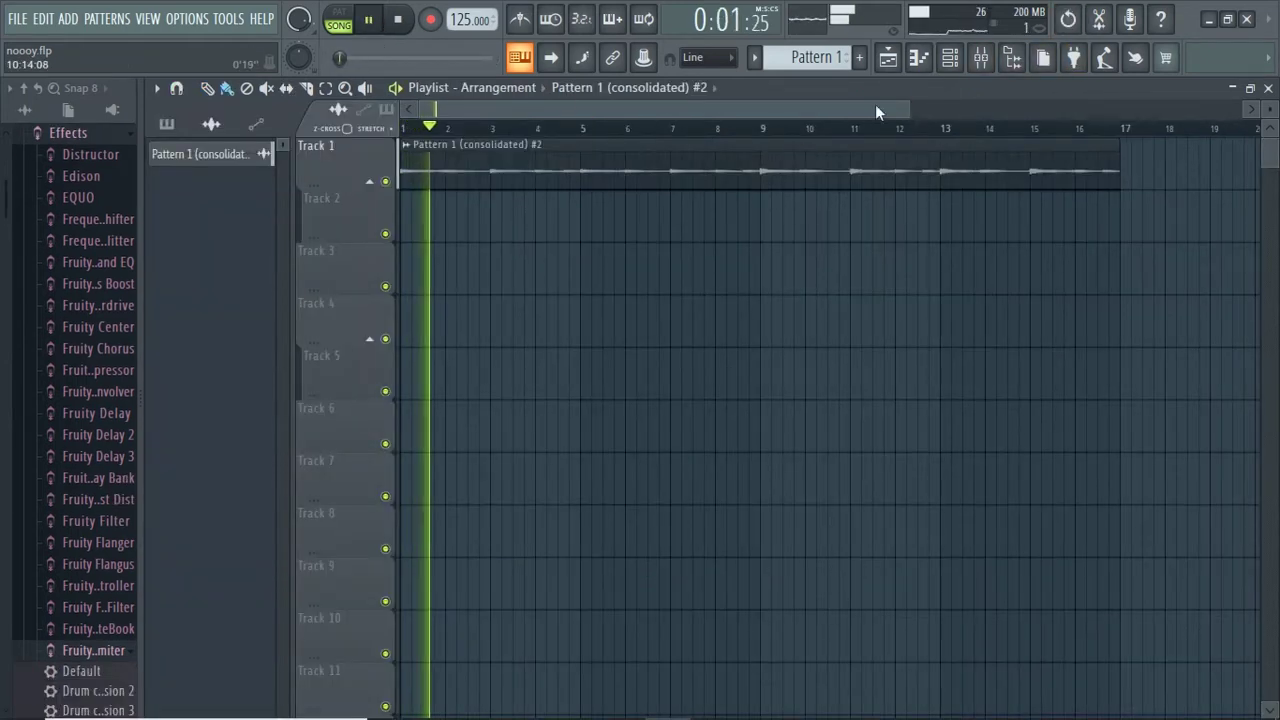
Examine the Fruity parametric EQ 2 and Spaced Out settings on mixer Insert 1, and return to the playlist.
{"action": "left_click", "coordinate": [981, 58]}
{"action": "left_click", "coordinate": [1130, 155]}
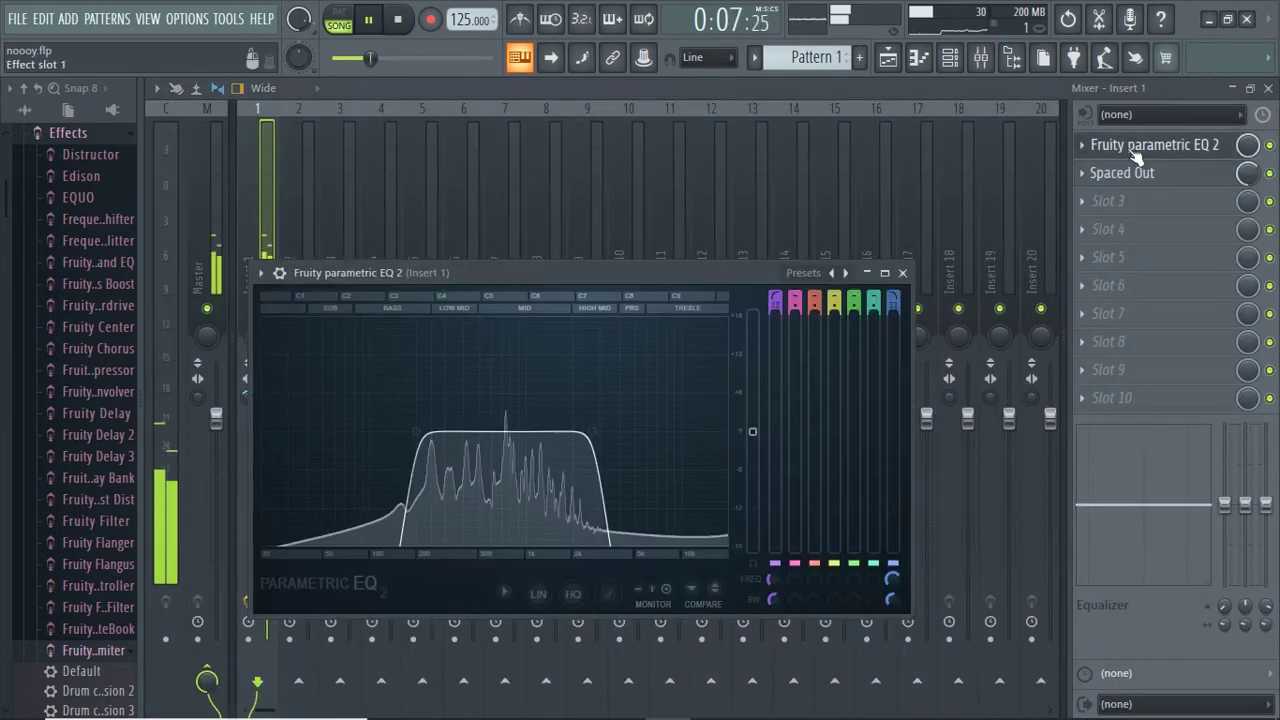
{"action": "left_click", "coordinate": [903, 273]}
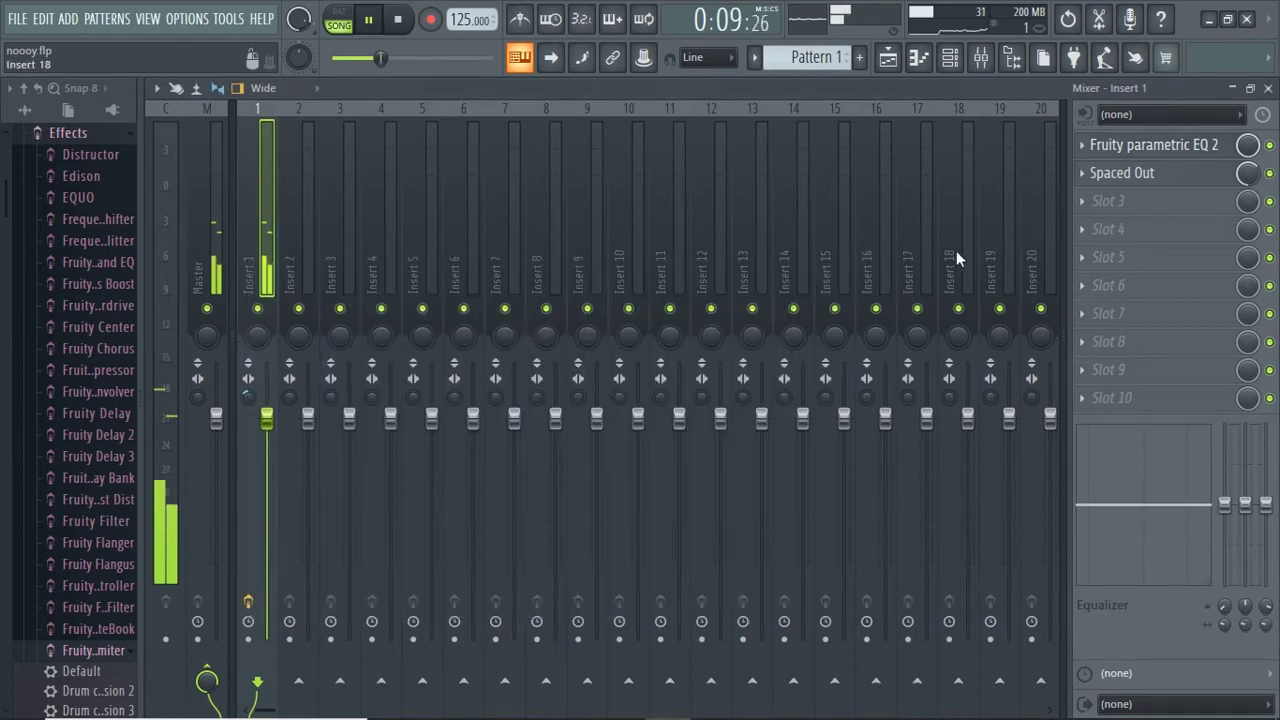
{"action": "left_click", "coordinate": [1137, 176]}
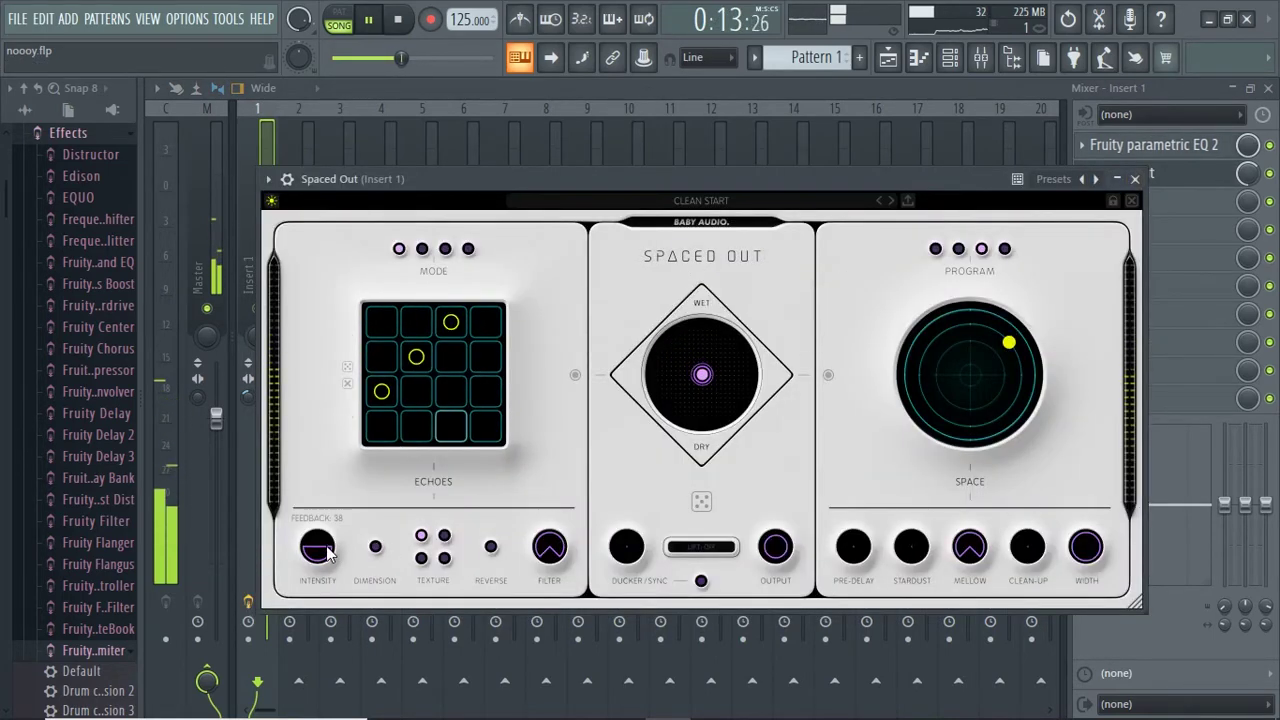
{"action": "left_click", "coordinate": [1134, 179]}
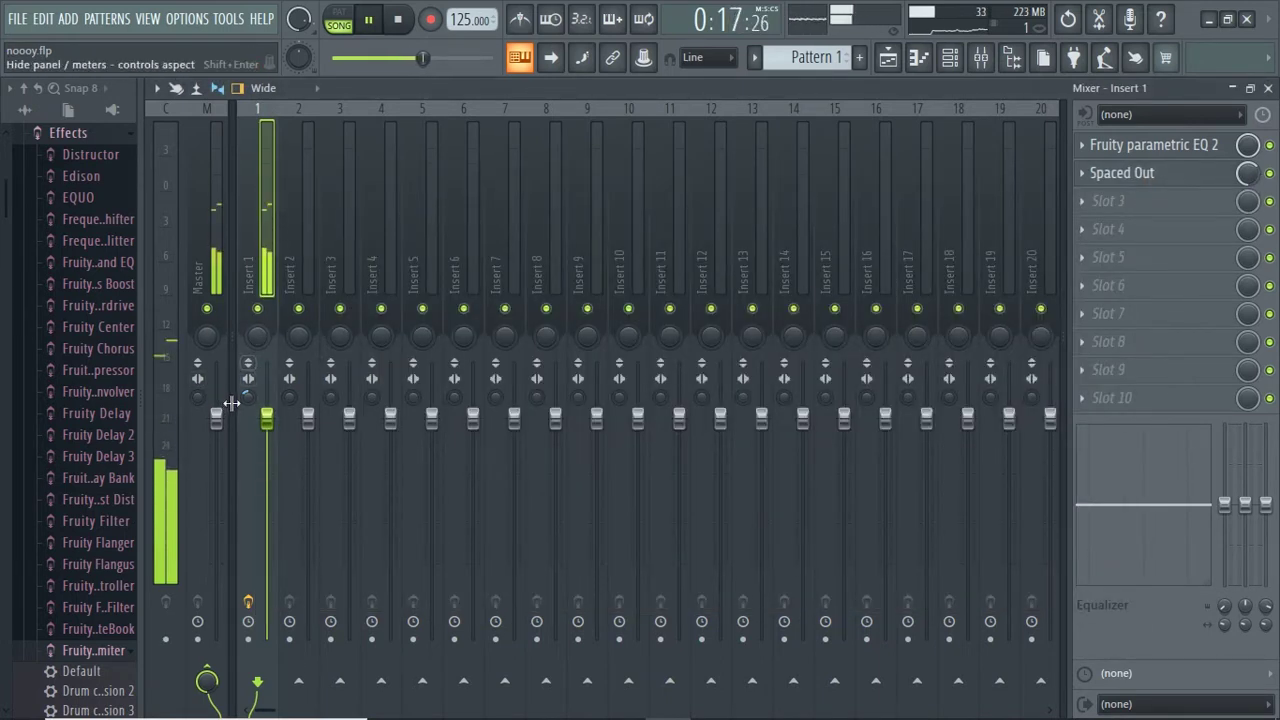
{"action": "left_click", "coordinate": [888, 62]}
Review the Tape Piano instrument's Ballad Keys preset and listen to its Pattern 2 notes in the piano roll.
{"action": "left_click", "coordinate": [372, 20]}
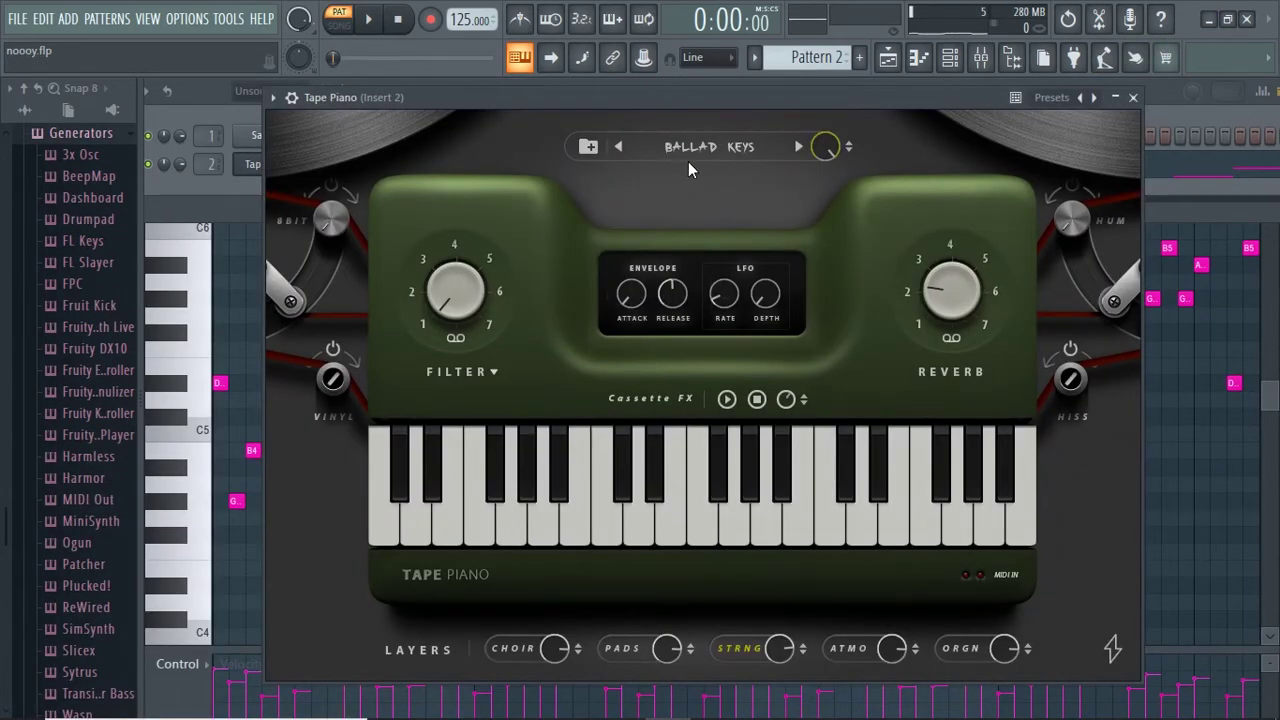
{"action": "left_click", "coordinate": [1117, 97]}
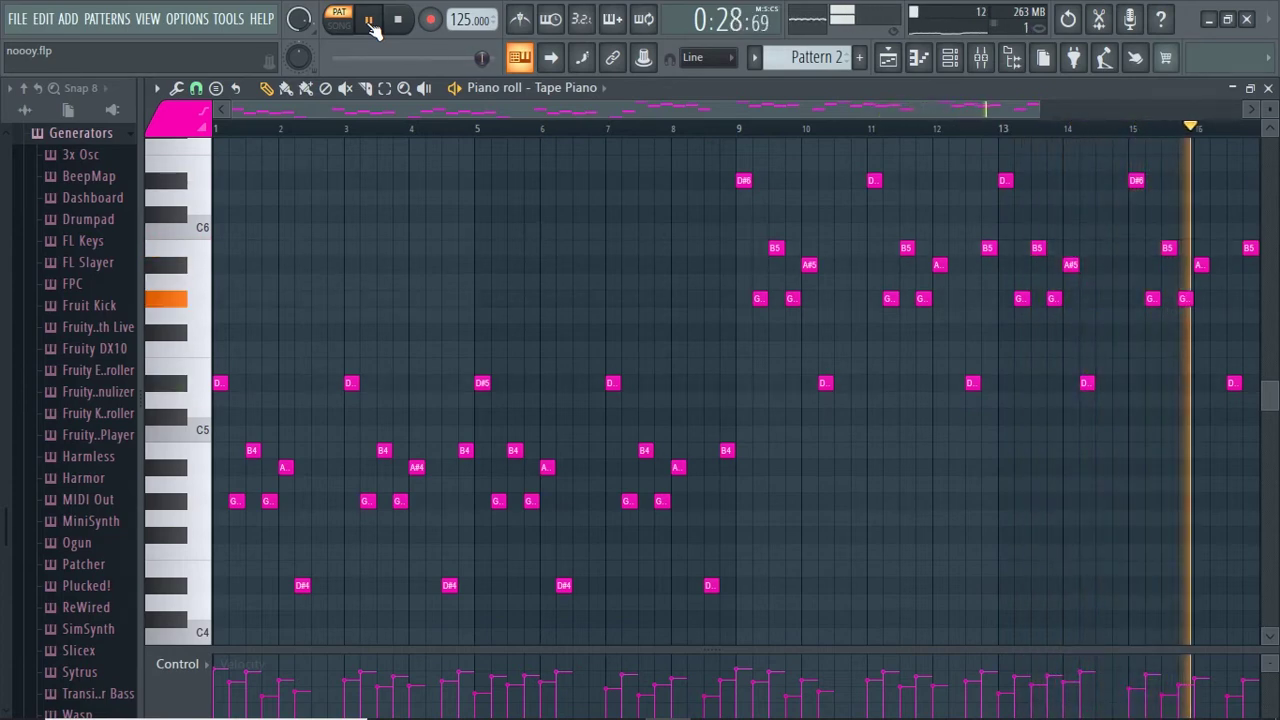
{"action": "left_click", "coordinate": [370, 25]}
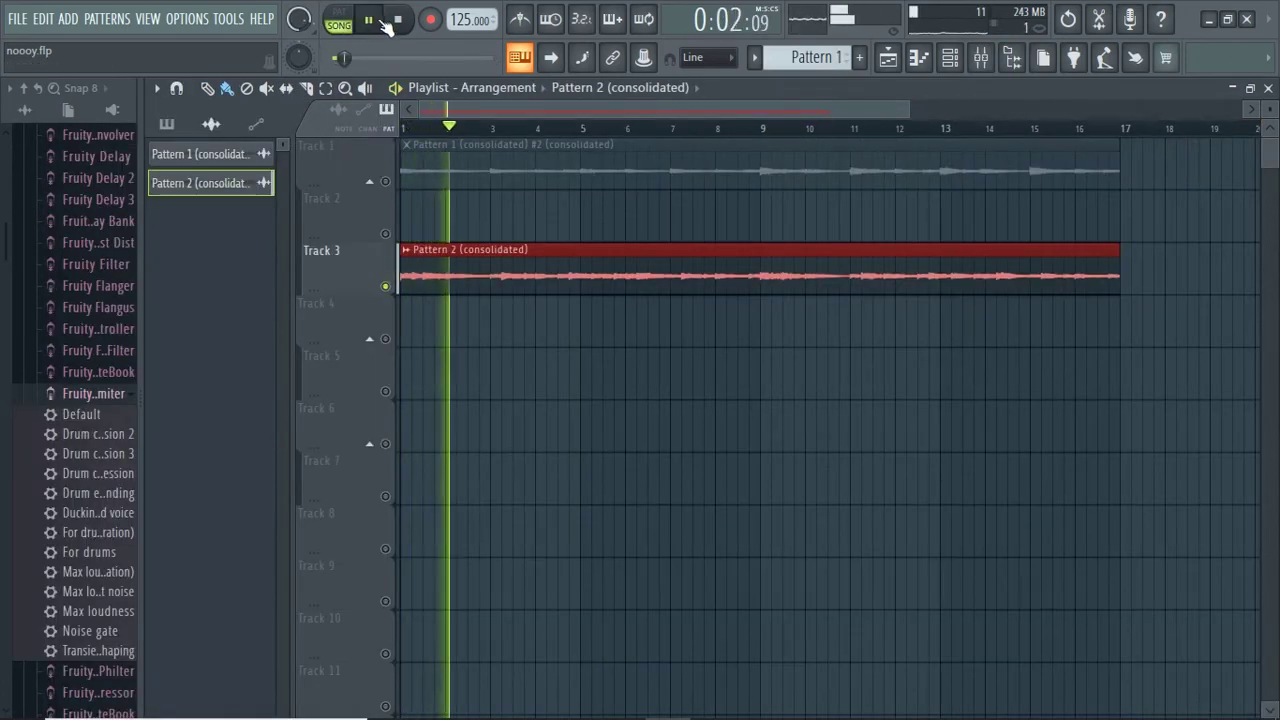
Examine the Drip effect and the Fruity parametric EQ 2 curve on mixer Insert 2 during playback.
{"action": "left_click", "coordinate": [980, 57]}
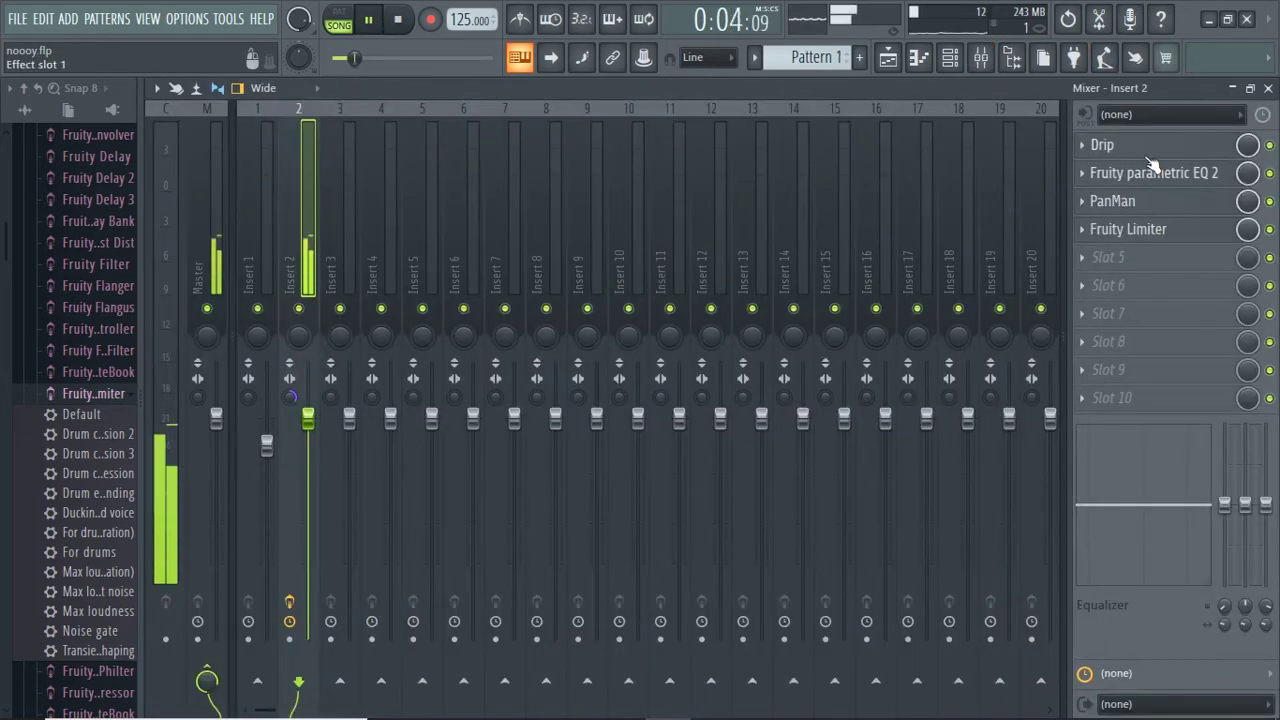
{"action": "left_click", "coordinate": [1110, 145]}
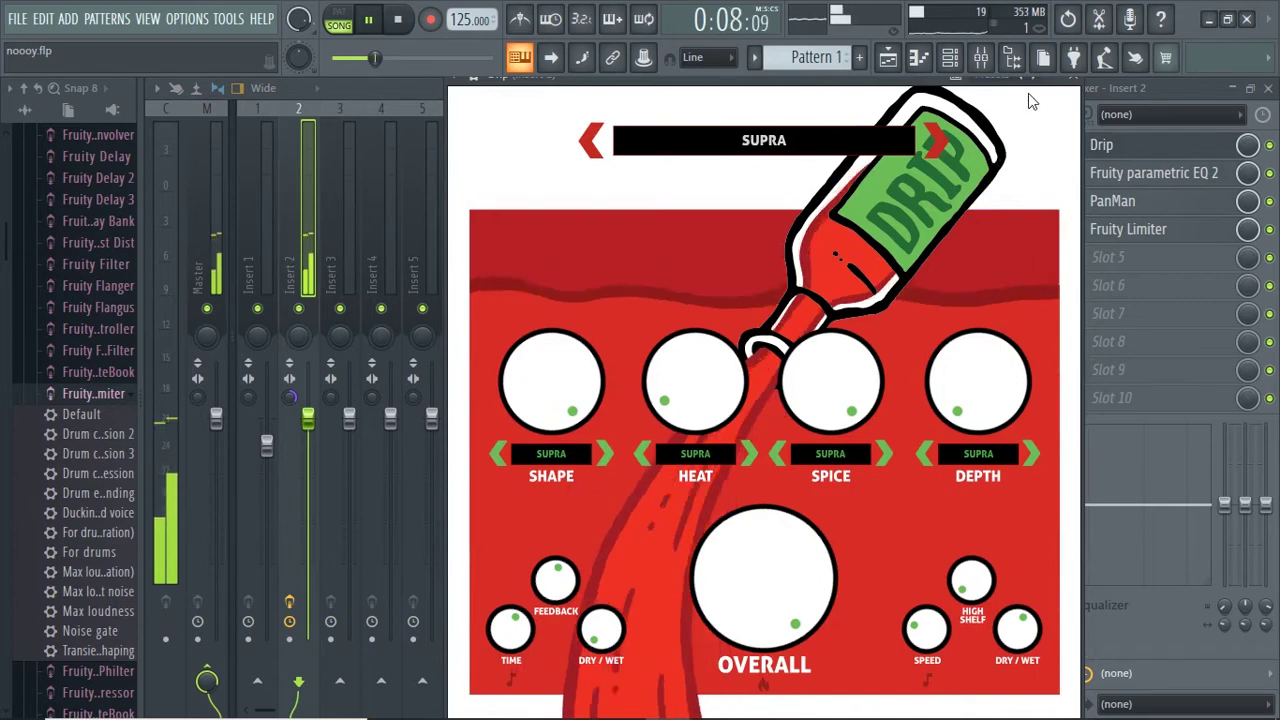
{"action": "left_click", "coordinate": [1071, 77]}
{"action": "left_click", "coordinate": [1155, 173]}
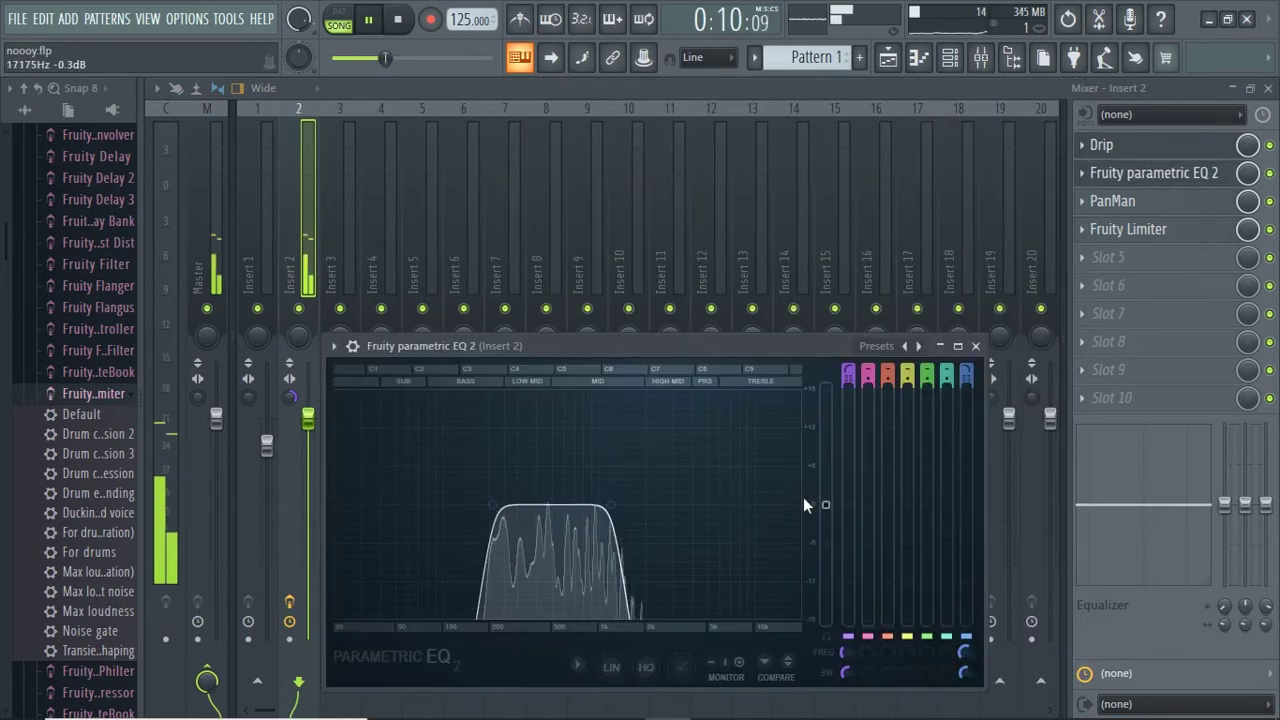
{"action": "left_click", "coordinate": [941, 347]}
Examine the PanMan and Fruity Limiter settings on Insert 2, and check the clips in the playlist.
{"action": "left_click", "coordinate": [1125, 202]}
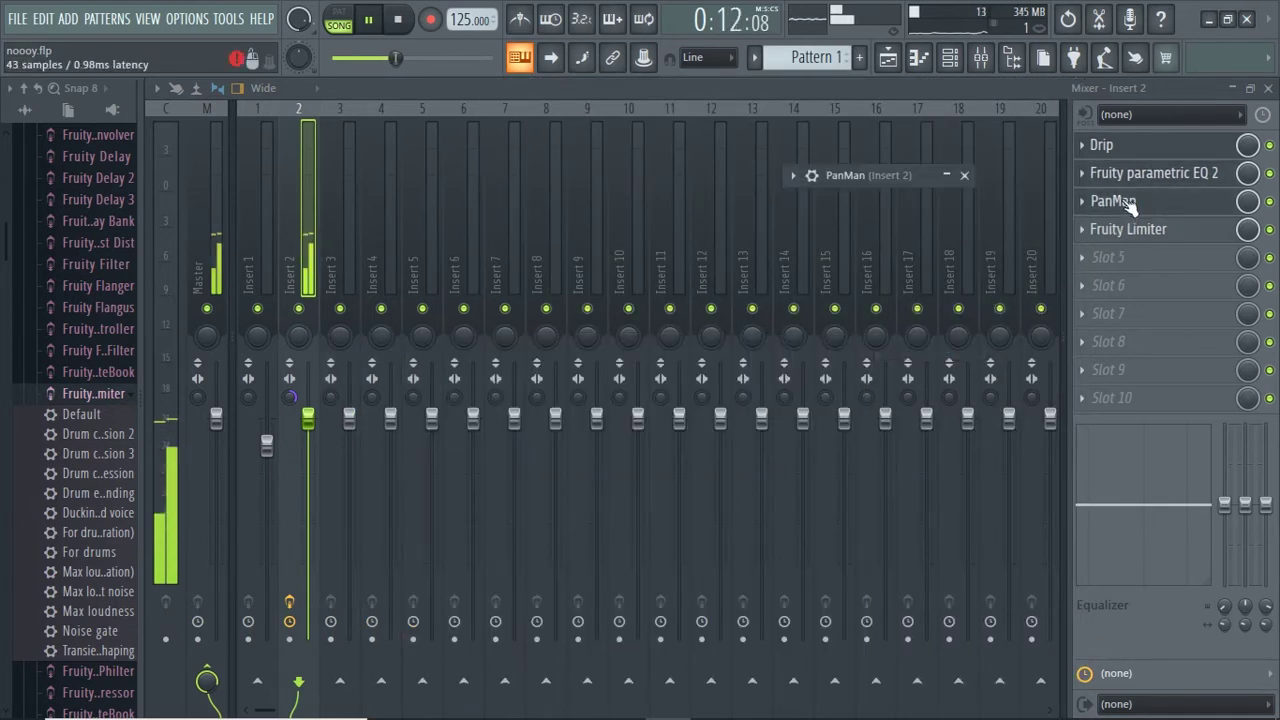
{"action": "left_click", "coordinate": [947, 177]}
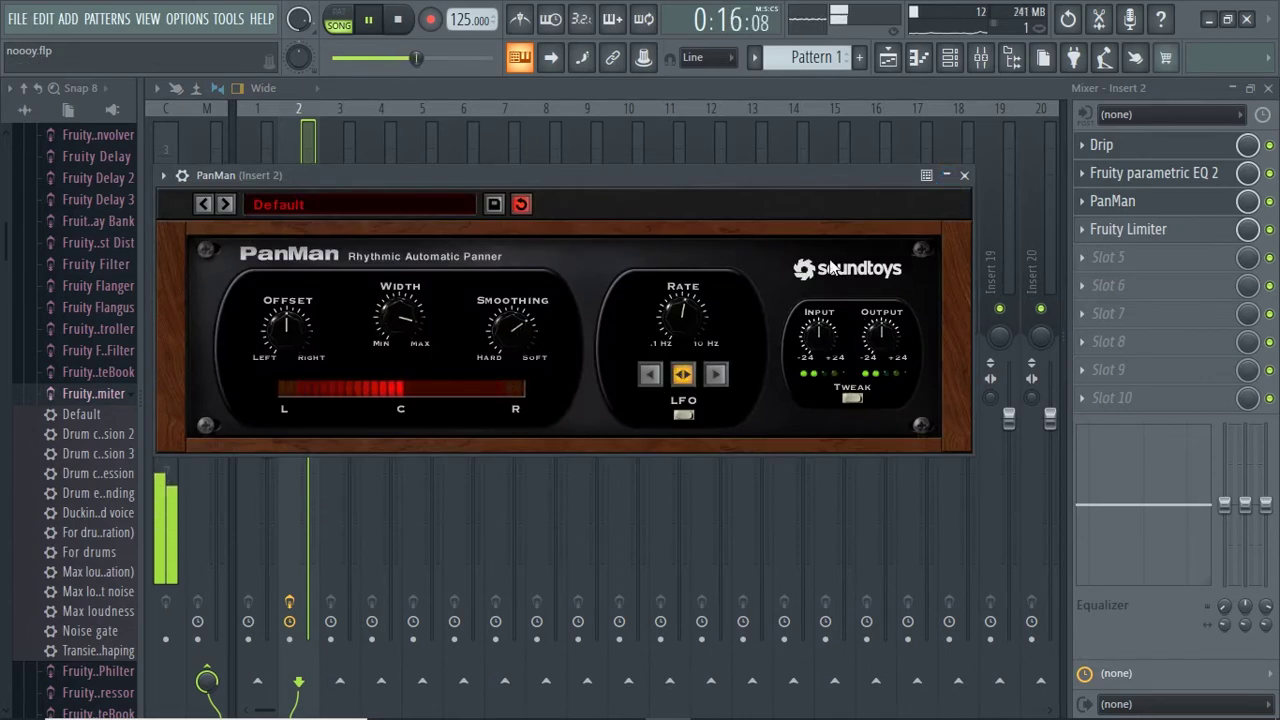
{"action": "left_click", "coordinate": [946, 176]}
{"action": "left_click", "coordinate": [1130, 230]}
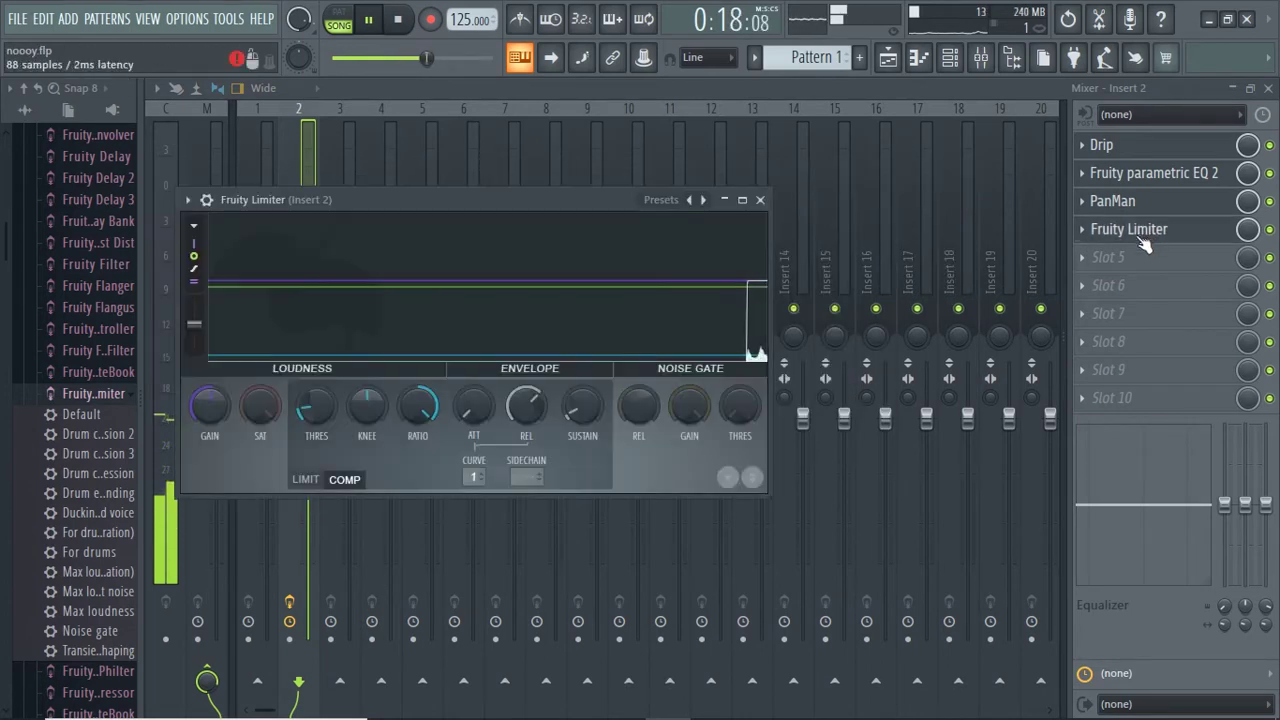
{"action": "left_click", "coordinate": [760, 200]}
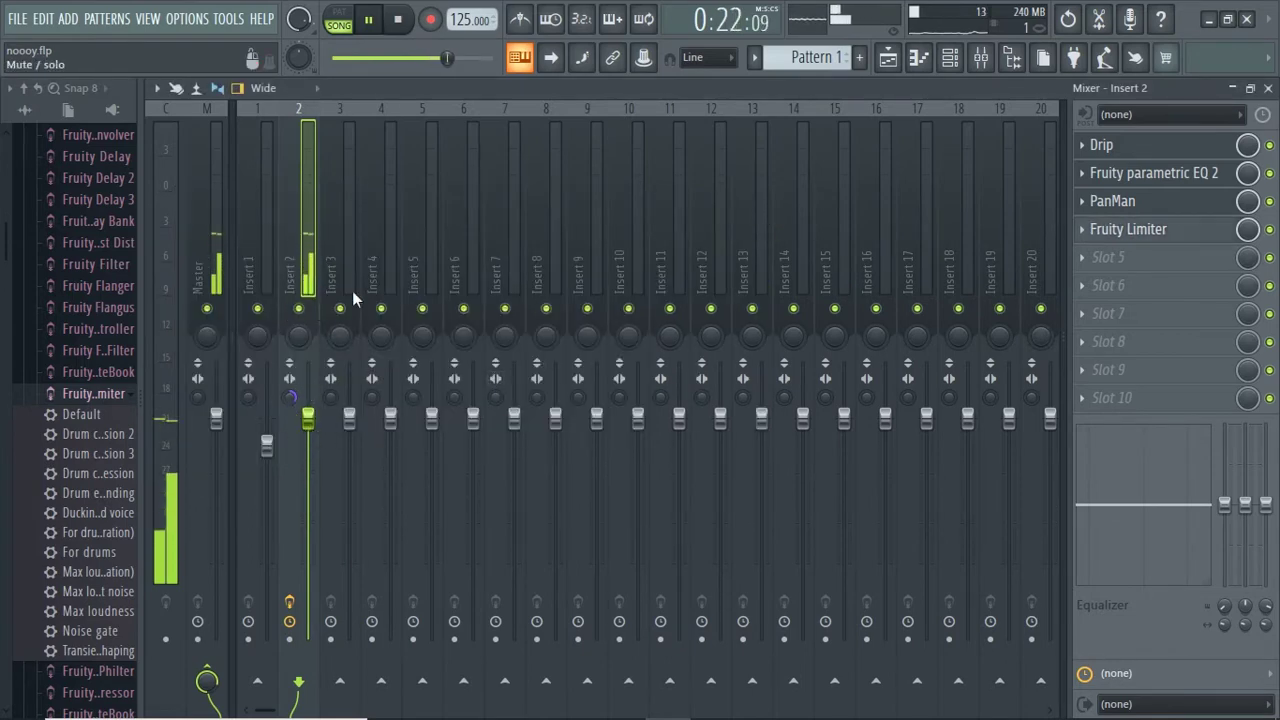
{"action": "left_click", "coordinate": [888, 58]}
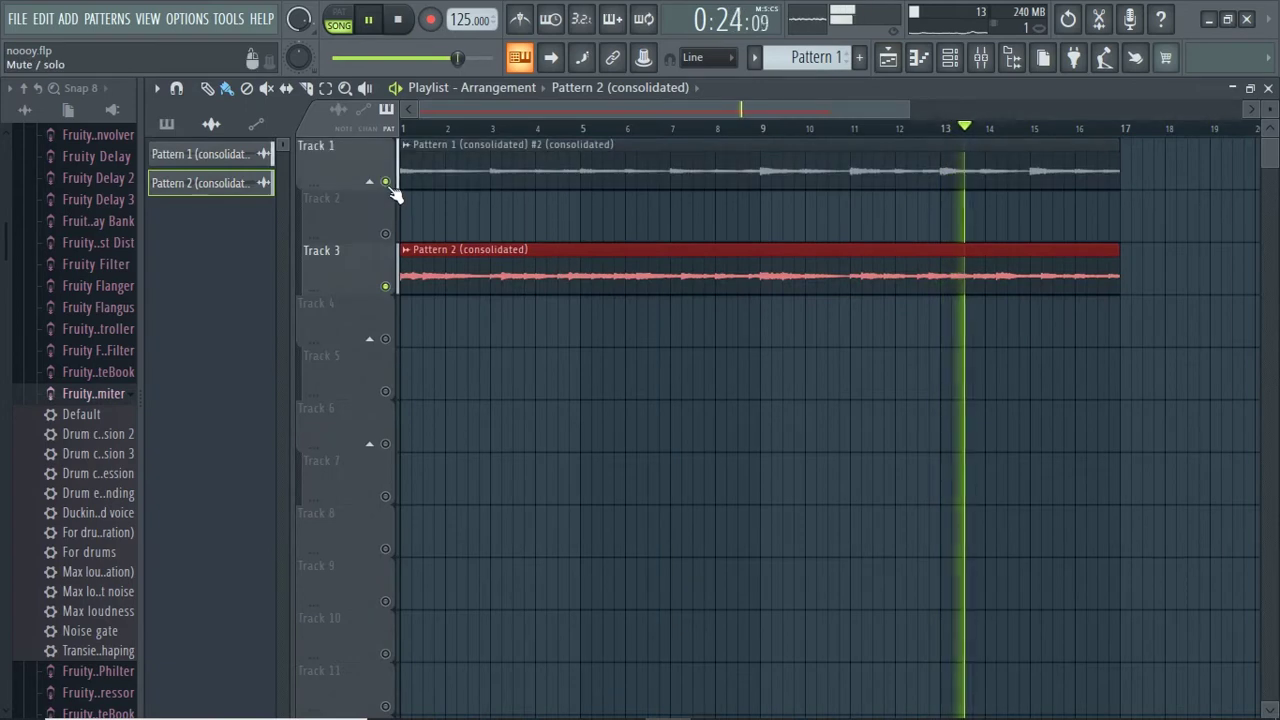
{"action": "left_click", "coordinate": [981, 60]}
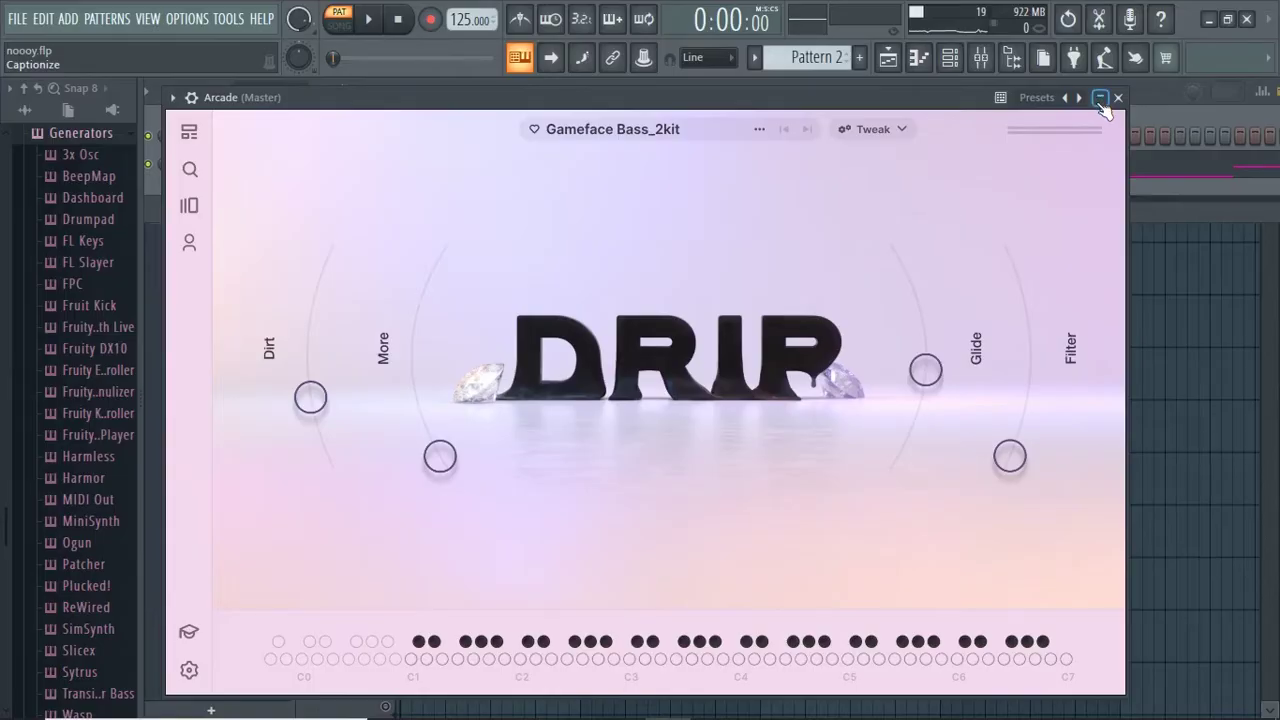
Hide the Arcade Gameface Bass_2kit window and review the Pattern 2 bass notes in the piano roll.
{"action": "left_click", "coordinate": [1101, 100]}
{"action": "left_click", "coordinate": [737, 164]}
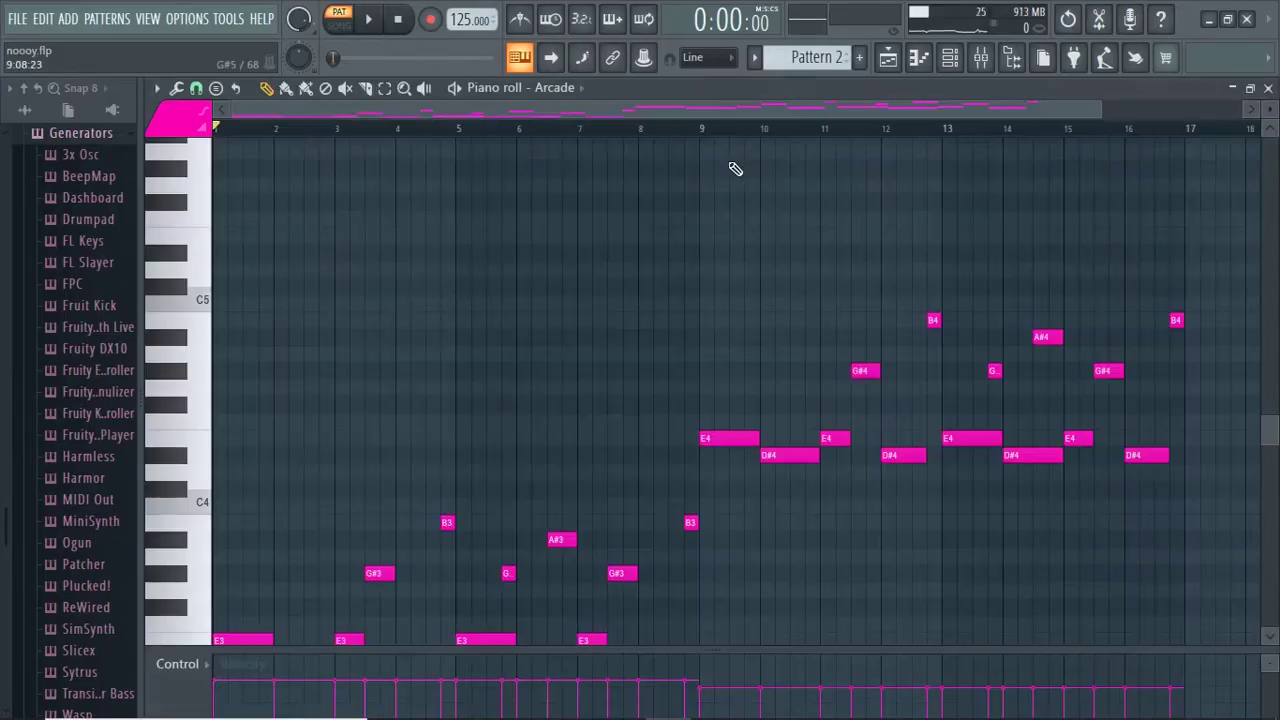
{"action": "left_click_drag", "start_coordinate": [1263, 440], "coordinate": [1266, 462]}
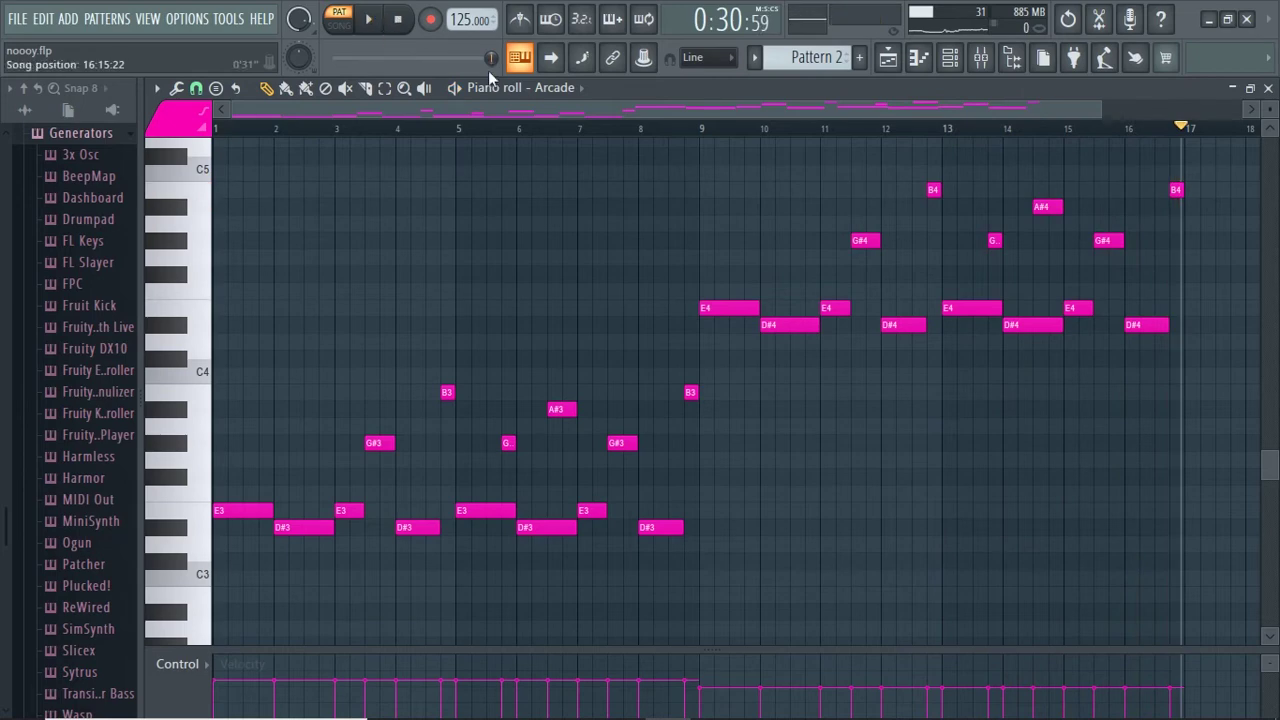
Switch to Pattern 3 and play it back while examining its Arcade bass notes up close across all bars.
{"action": "scroll", "coordinate": [784, 60], "scroll_direction": "down", "scroll_amount": 1}
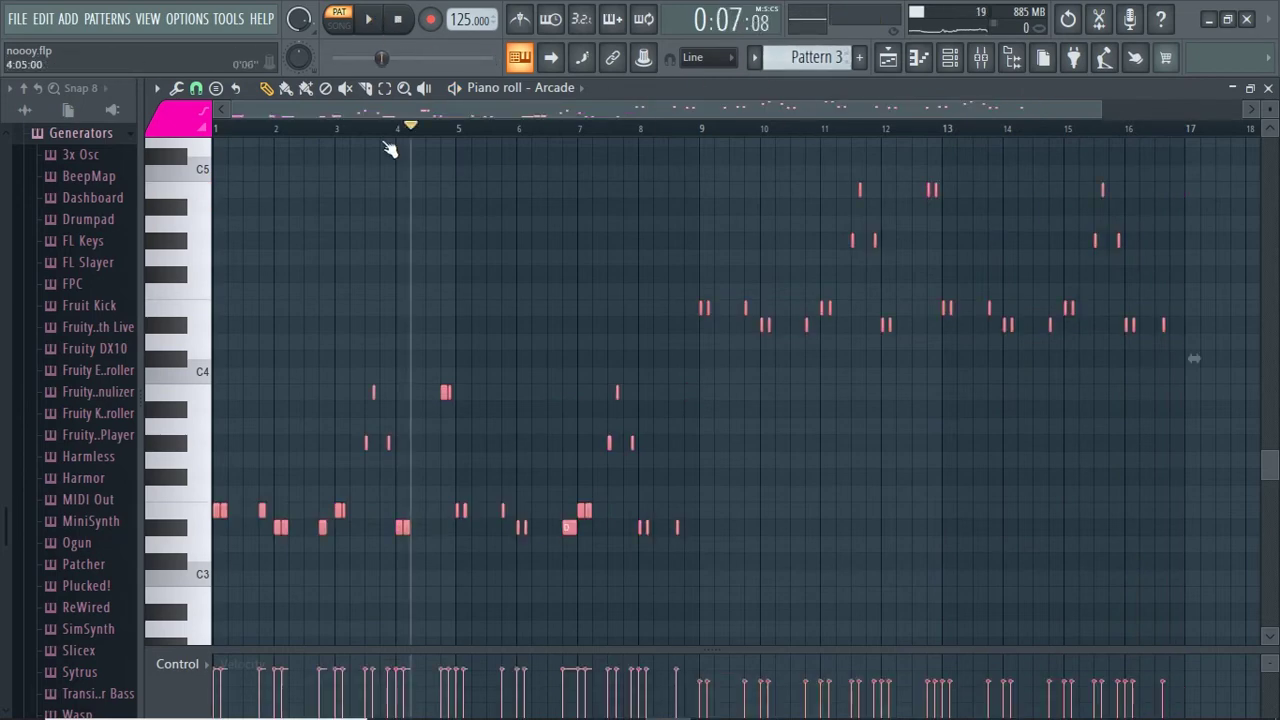
{"action": "left_click", "coordinate": [358, 206]}
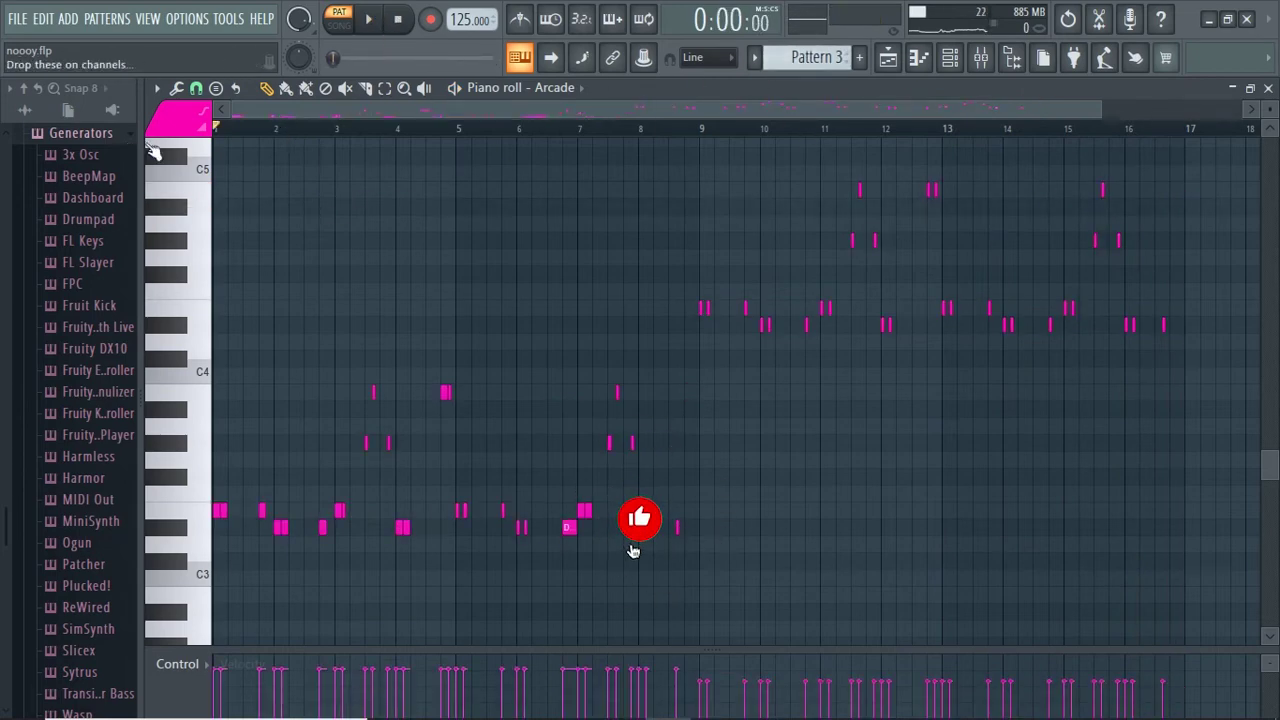
{"action": "left_click", "coordinate": [372, 19]}
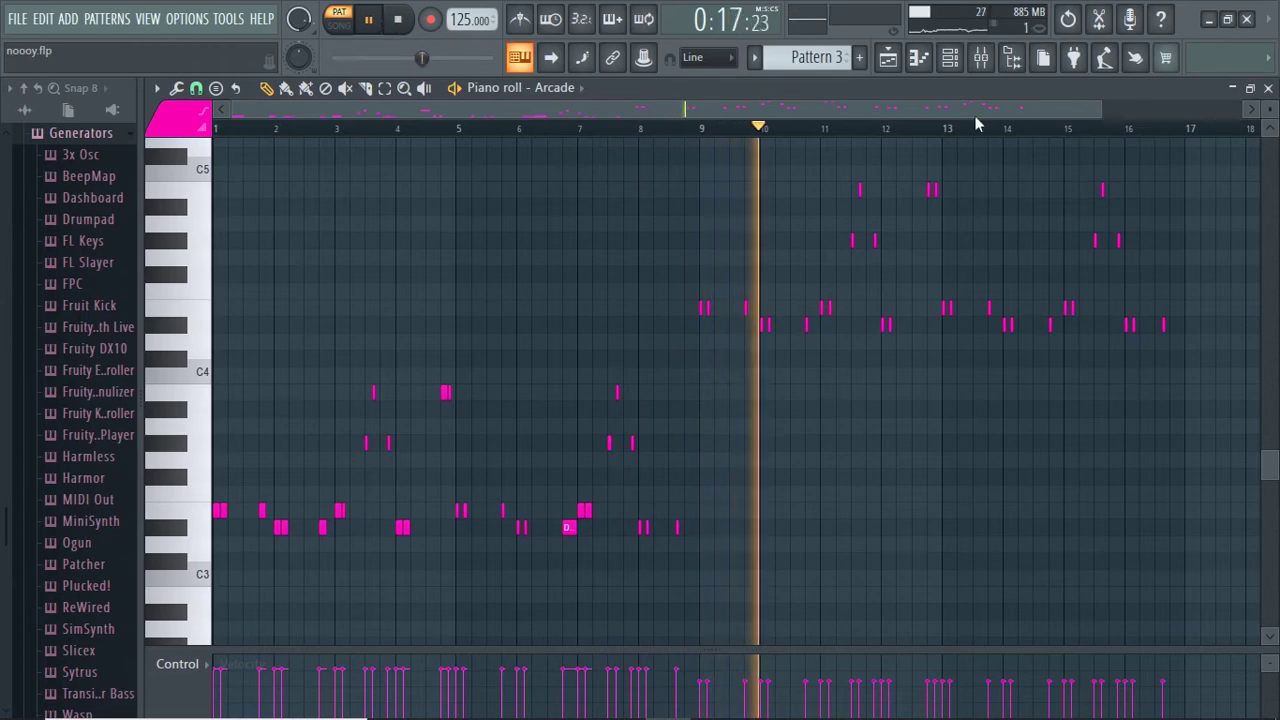
{"action": "left_click_drag", "start_coordinate": [1102, 109], "coordinate": [740, 149]}
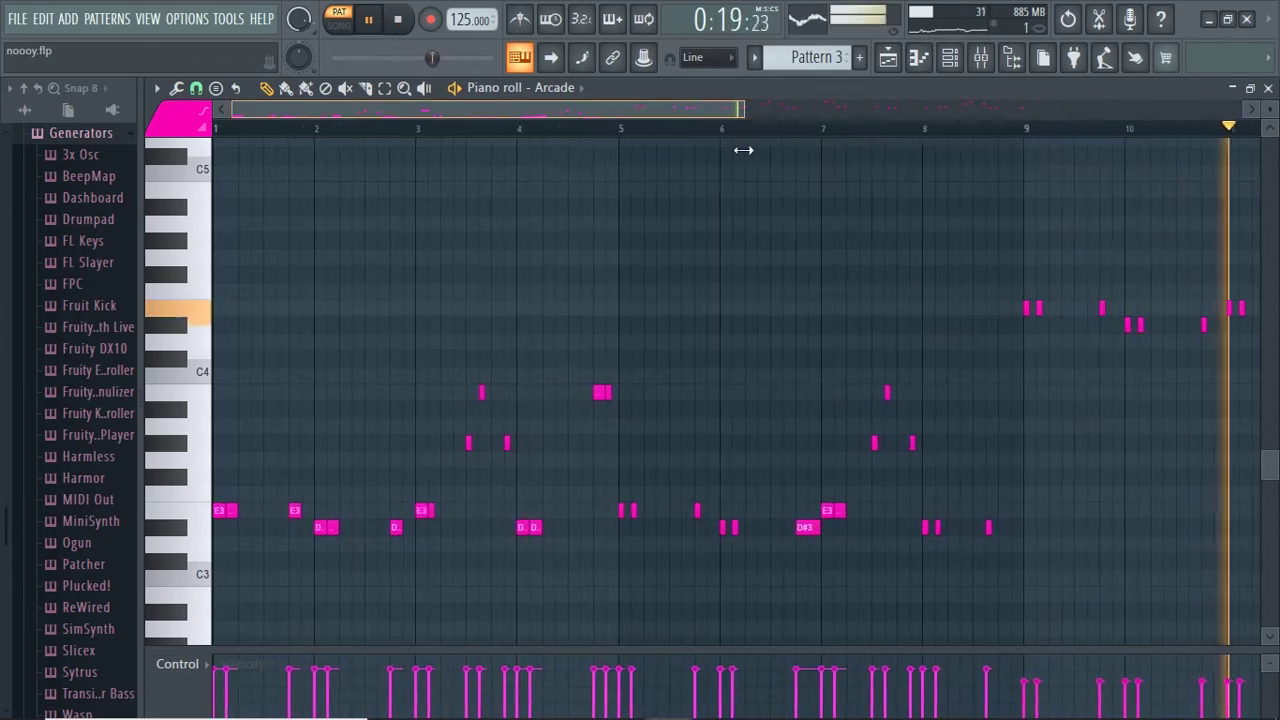
{"action": "left_click_drag", "start_coordinate": [646, 120], "coordinate": [1002, 100]}
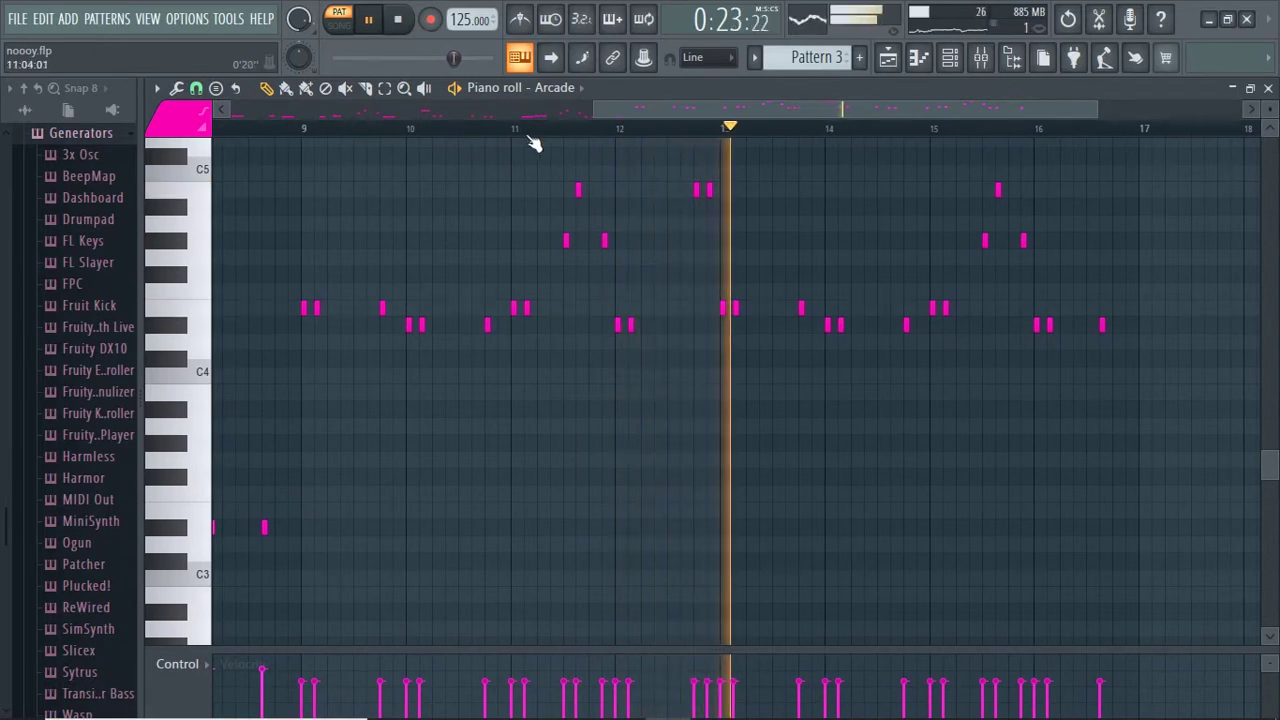
{"action": "left_click", "coordinate": [372, 21]}
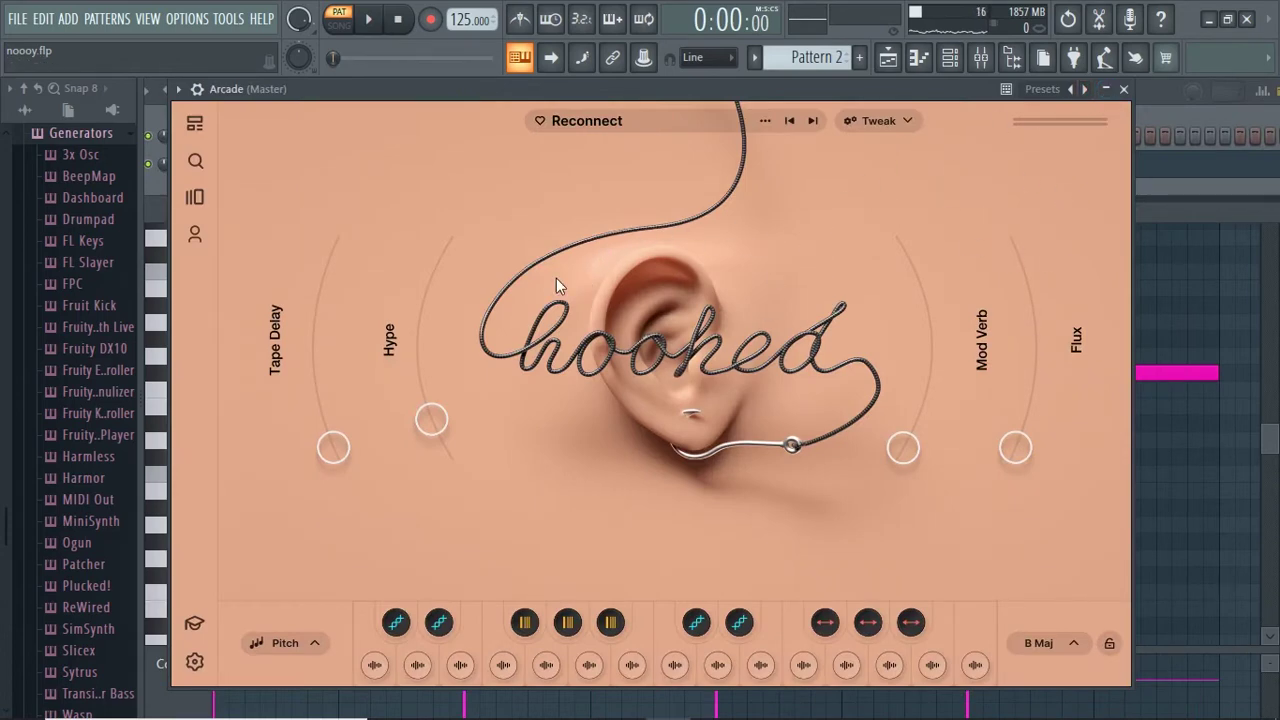
Hide the Arcade Reconnect window and review its Pattern 2 and Pattern 3 notes in the piano roll with playback.
{"action": "left_click", "coordinate": [1107, 90]}
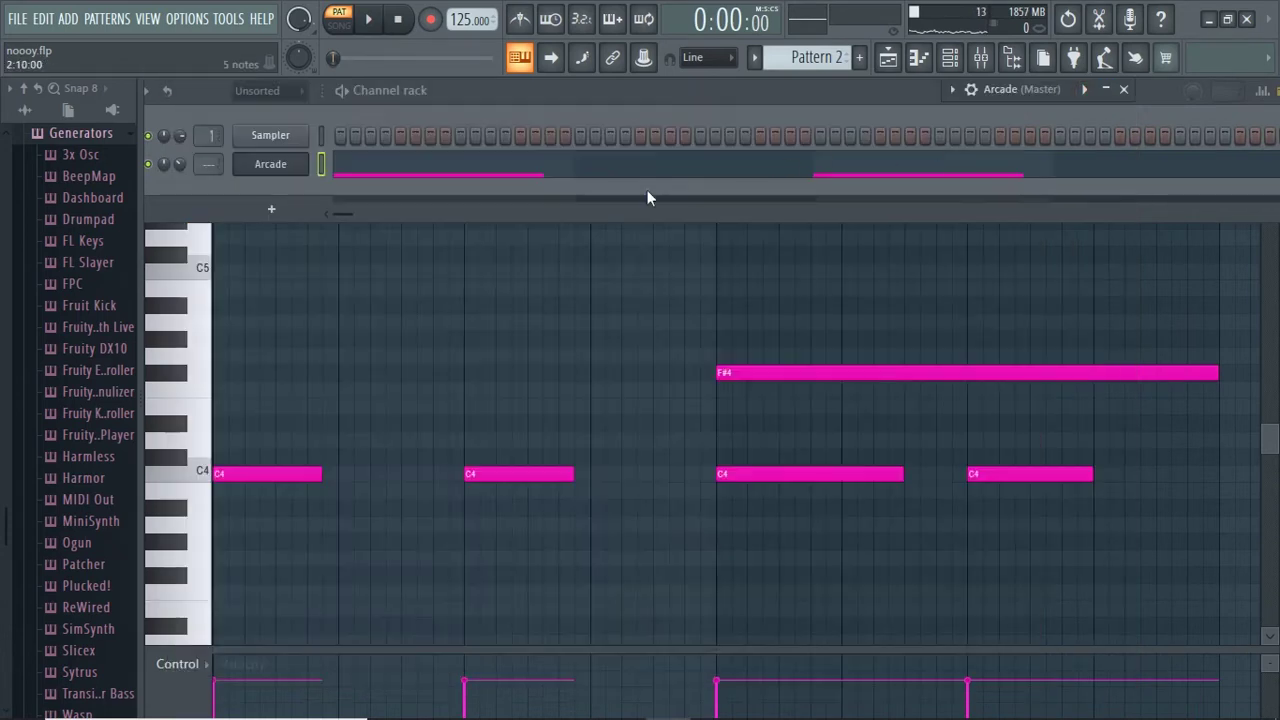
{"action": "right_click", "coordinate": [425, 298]}
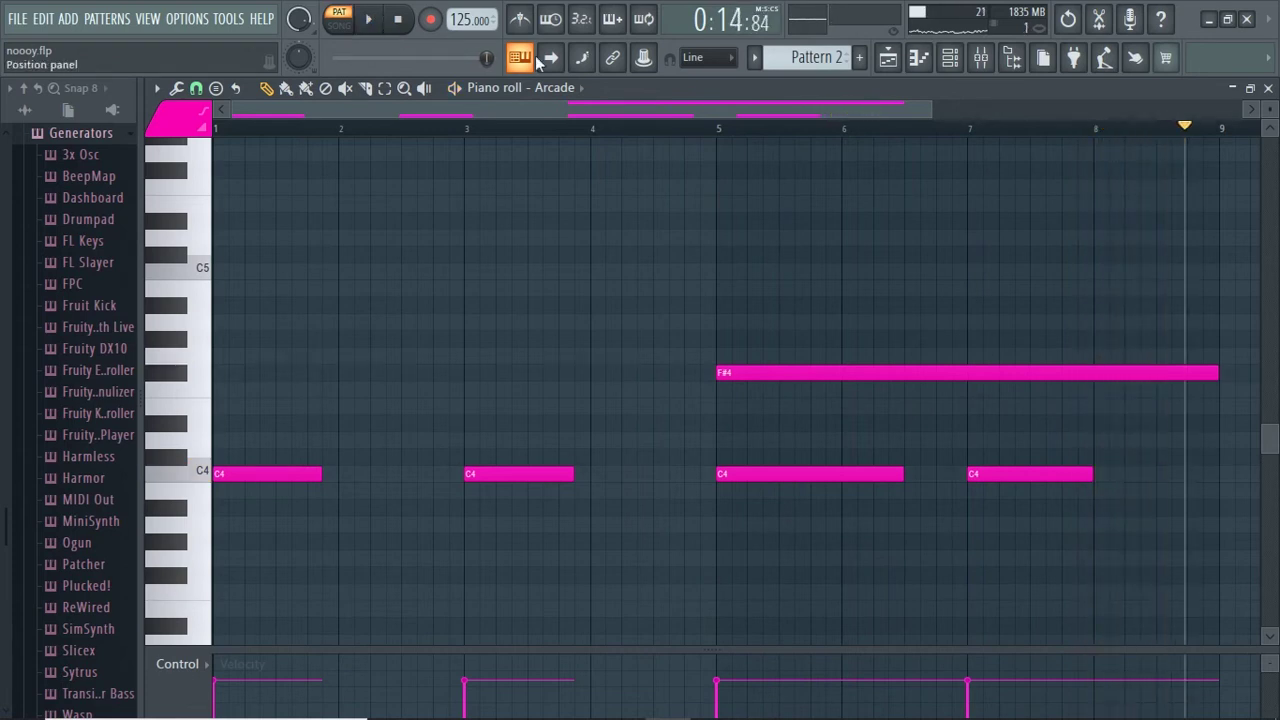
{"action": "scroll", "coordinate": [763, 58], "scroll_direction": "down", "scroll_amount": 1}
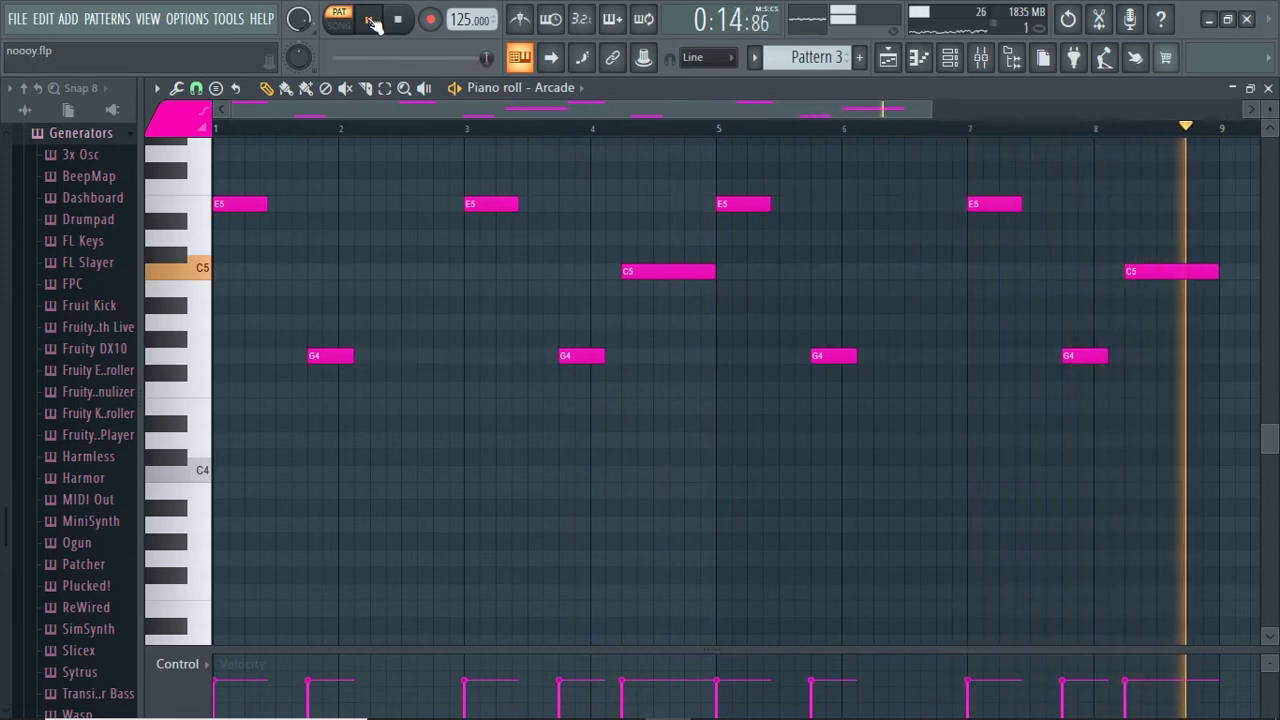
{"action": "left_click", "coordinate": [372, 22]}
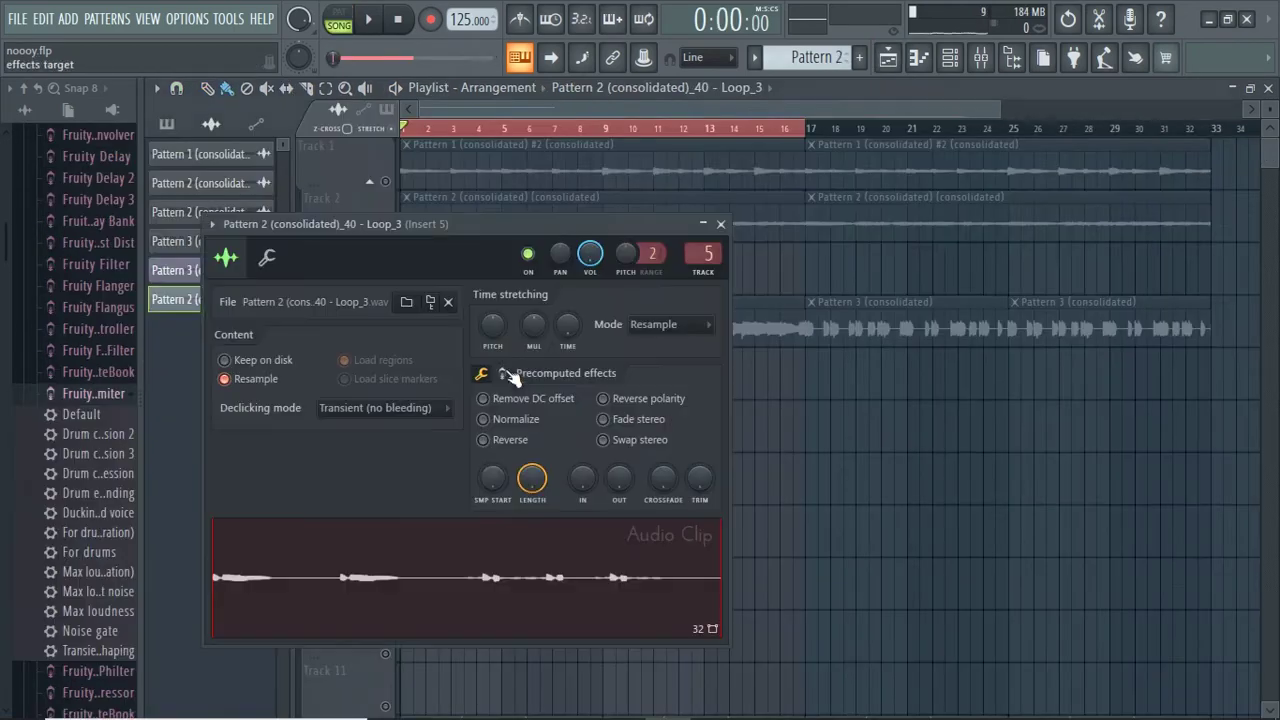
Set the Loop_3 clip's sample rate to 1200 Hz in Edison and place the sample at the start of playlist Track 6.
{"action": "right_click", "coordinate": [521, 556]}
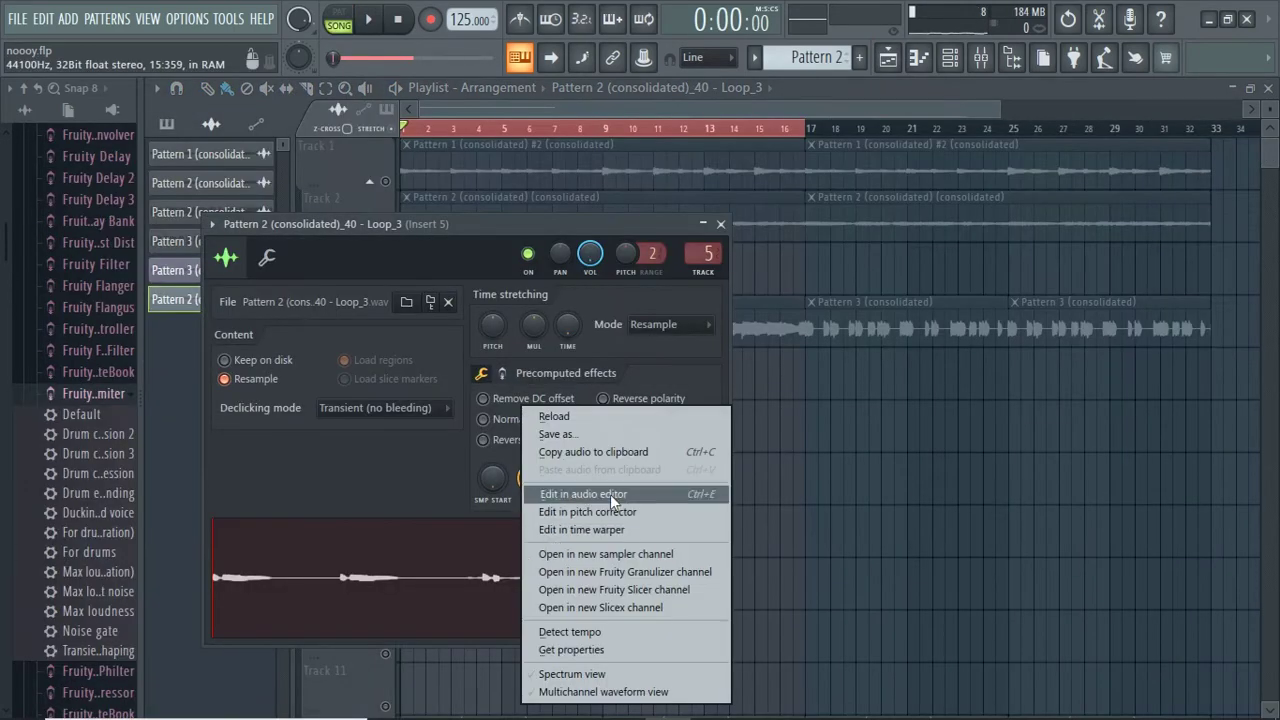
{"action": "left_click", "coordinate": [610, 494]}
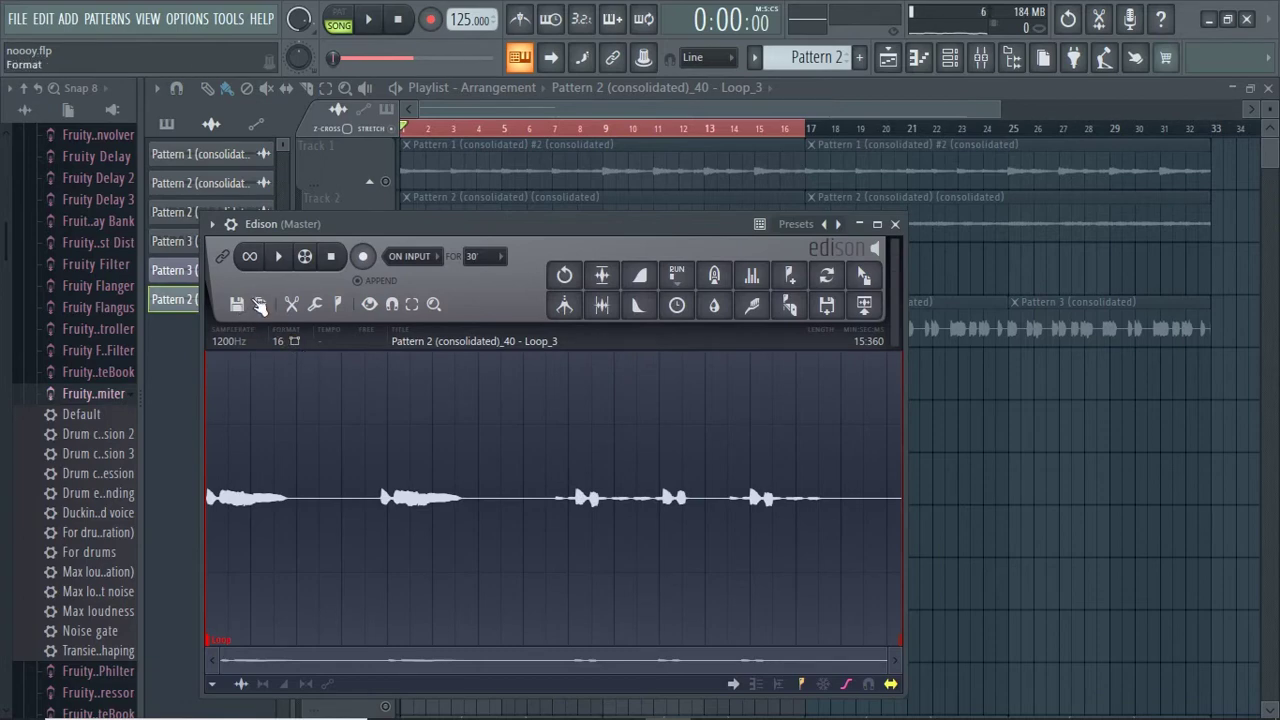
{"action": "left_click", "coordinate": [233, 342]}
{"action": "type", "text": "1"}
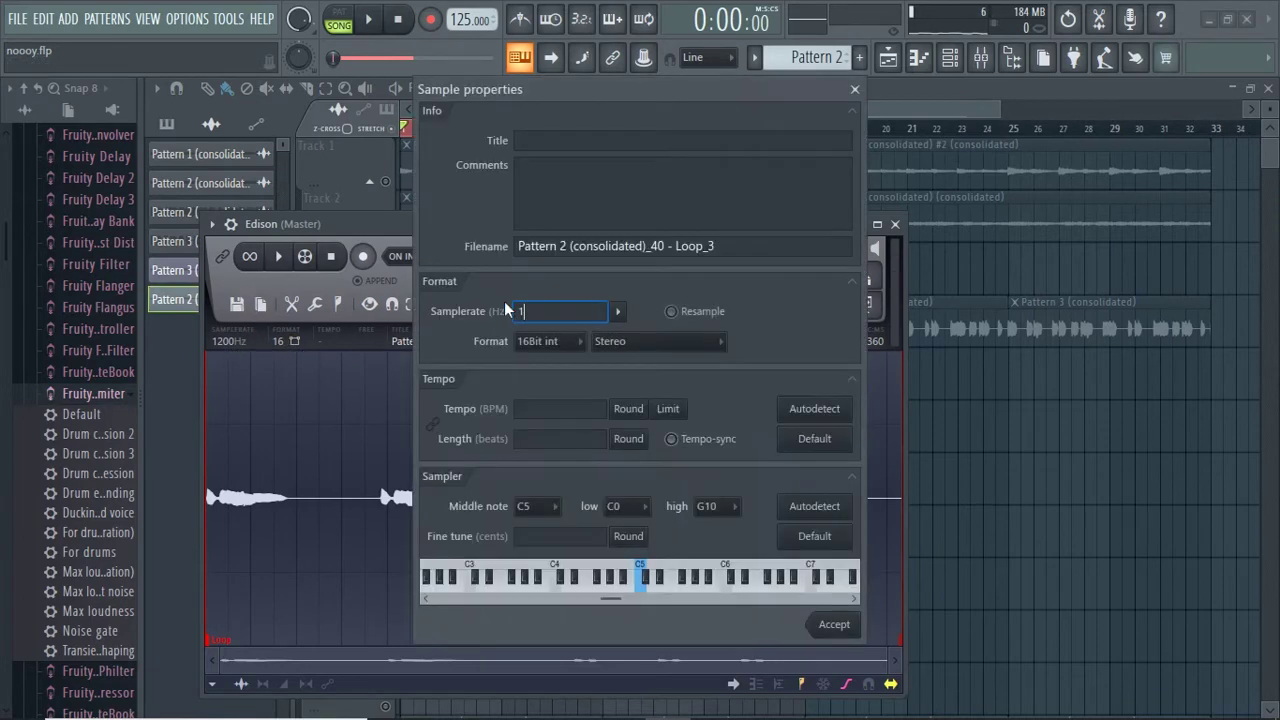
{"action": "type", "text": "200"}
{"action": "left_click", "coordinate": [834, 627]}
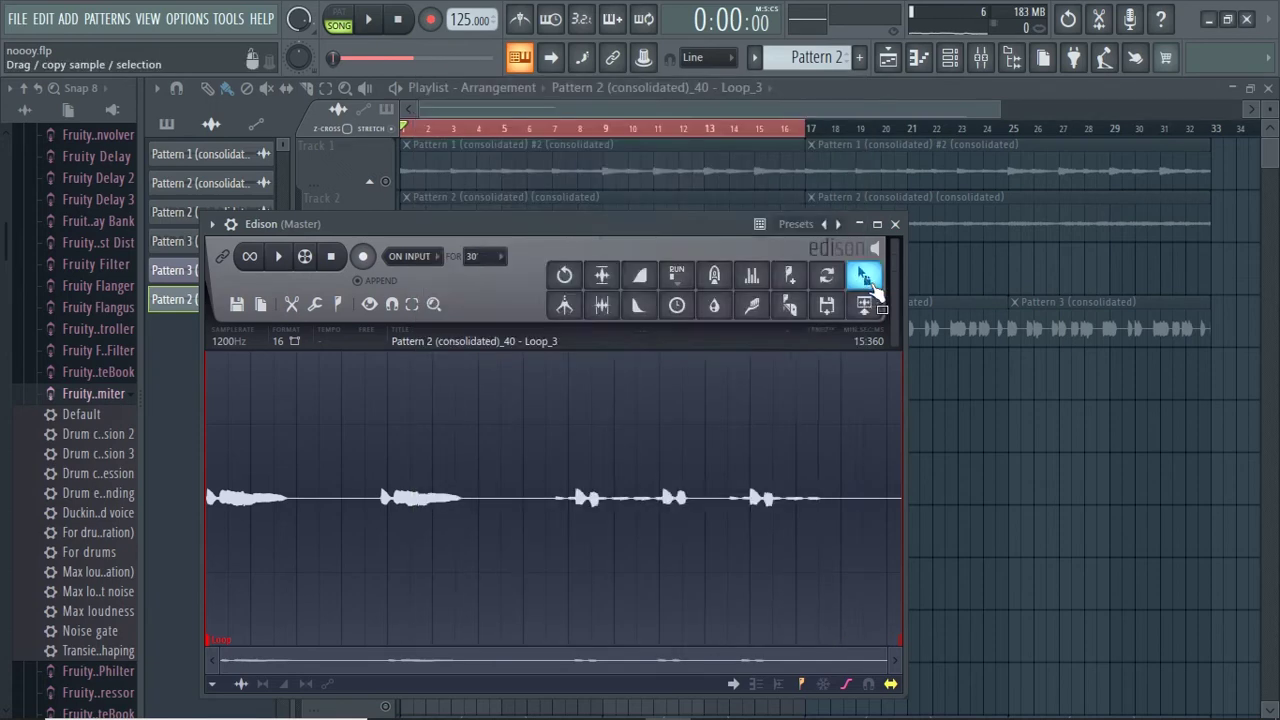
{"action": "left_click_drag", "start_coordinate": [863, 271], "coordinate": [395, 445]}
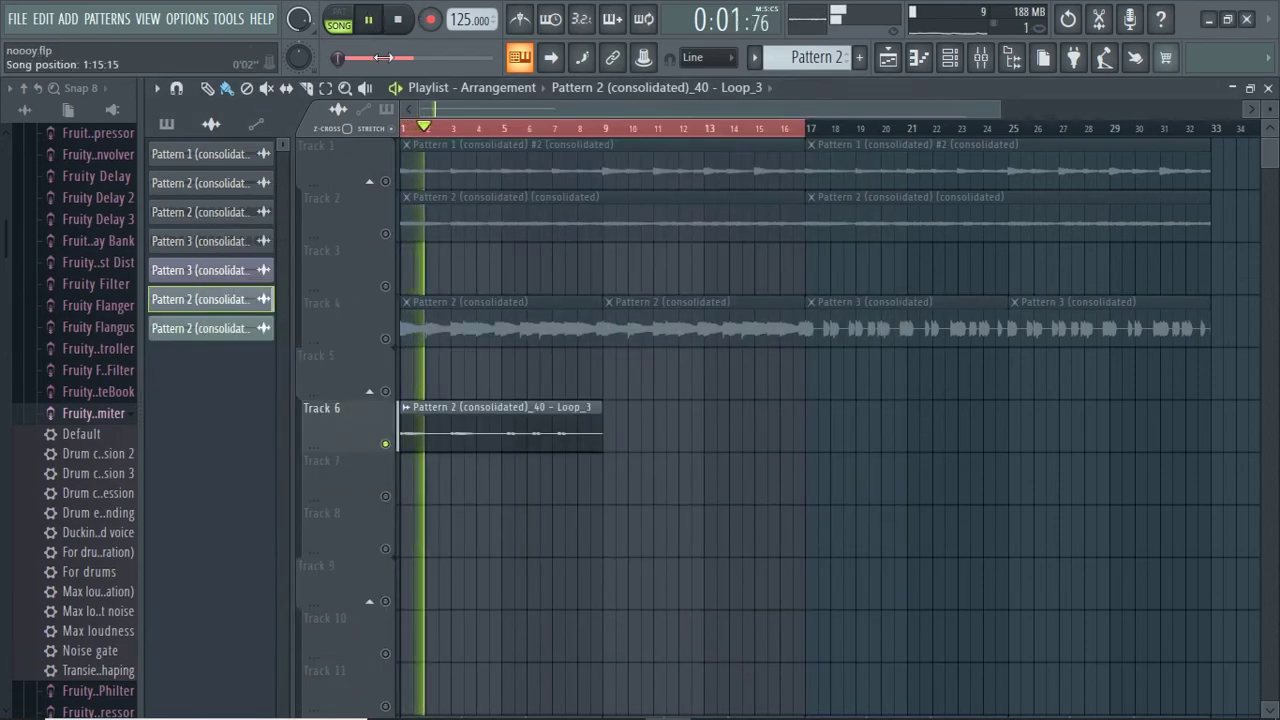
Inspect the Drip effect and its APEX preset on mixer Insert 5 during playback, close it, and return to the playlist.
{"action": "left_click", "coordinate": [992, 58]}
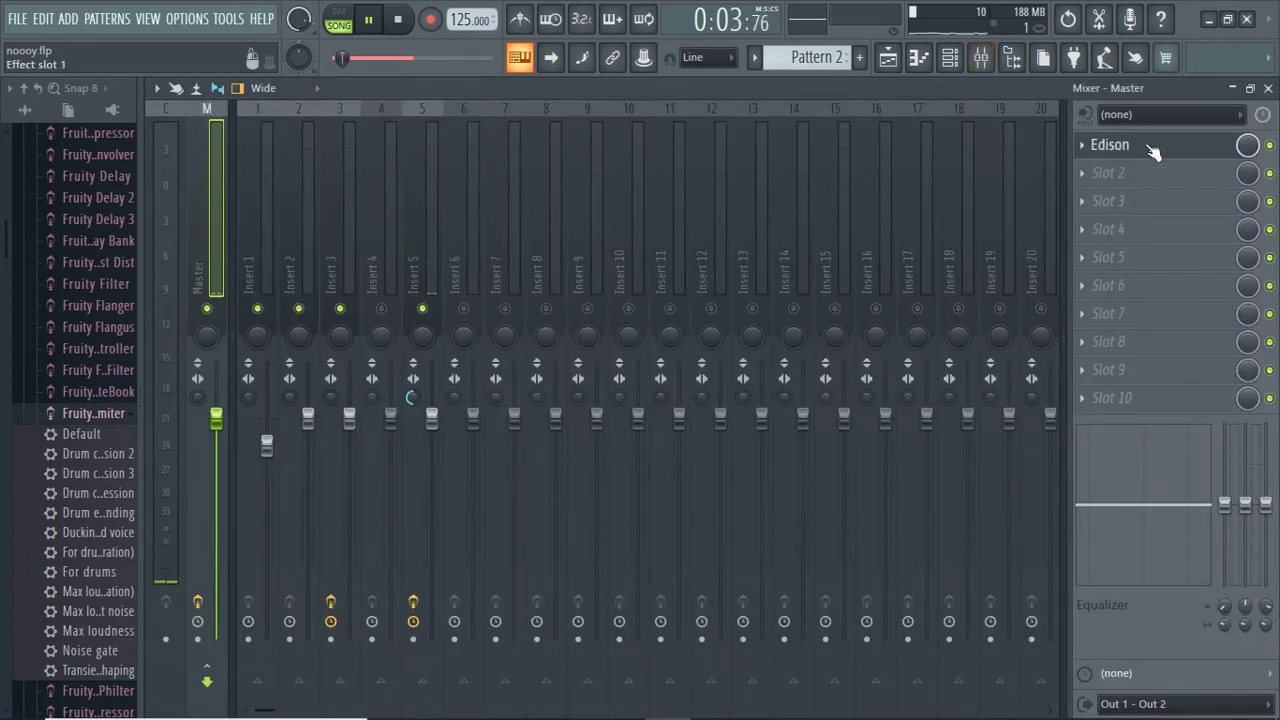
{"action": "left_click", "coordinate": [438, 252]}
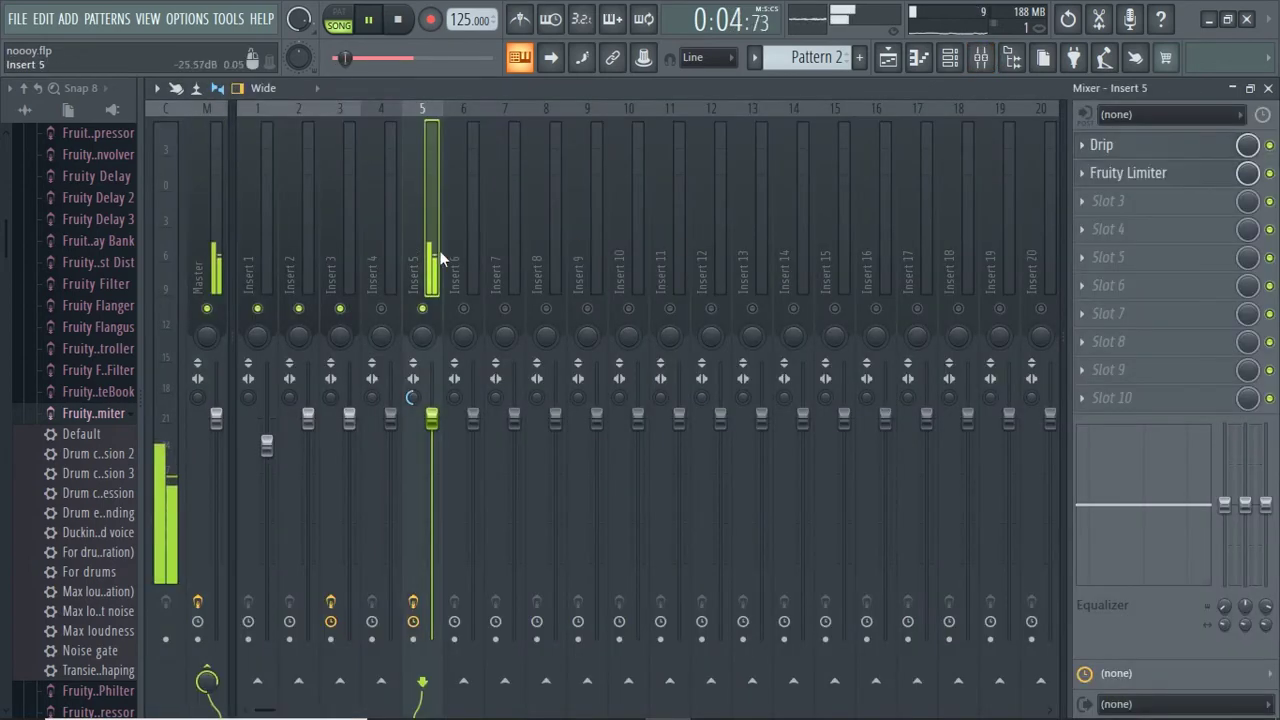
{"action": "left_click", "coordinate": [1131, 155]}
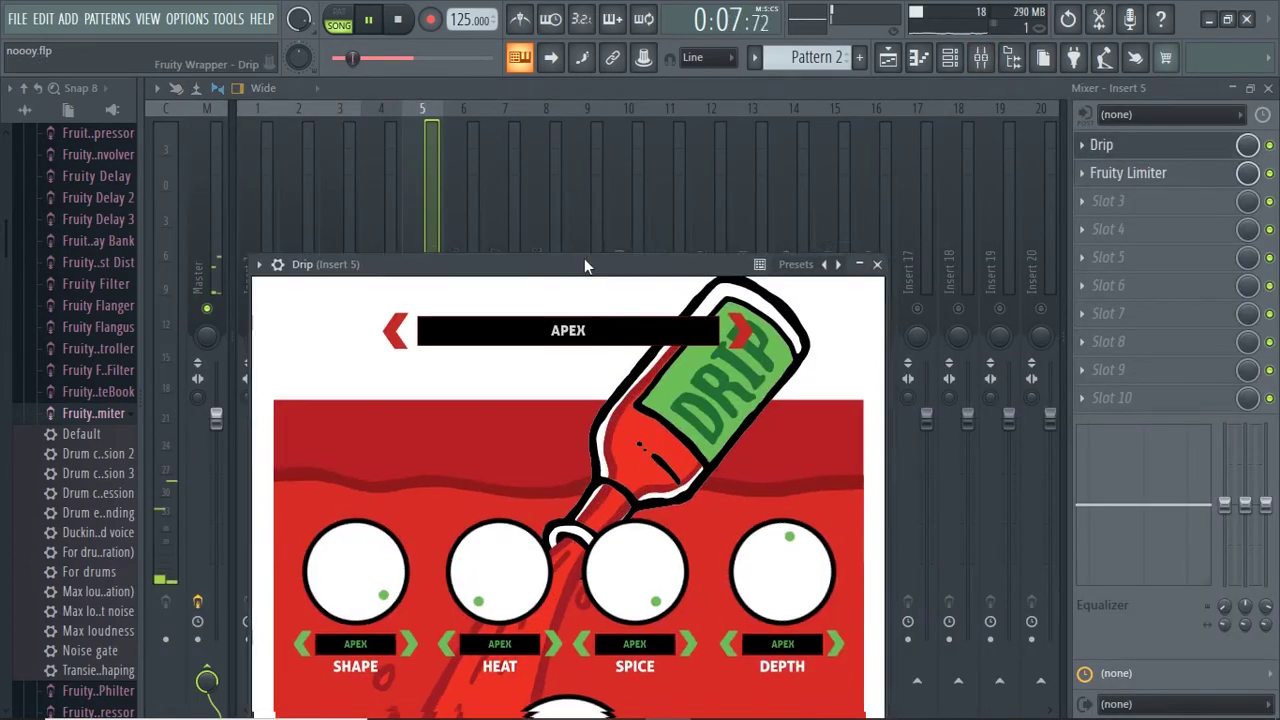
{"action": "left_click_drag", "start_coordinate": [584, 258], "coordinate": [584, 157]}
{"action": "left_click", "coordinate": [877, 163]}
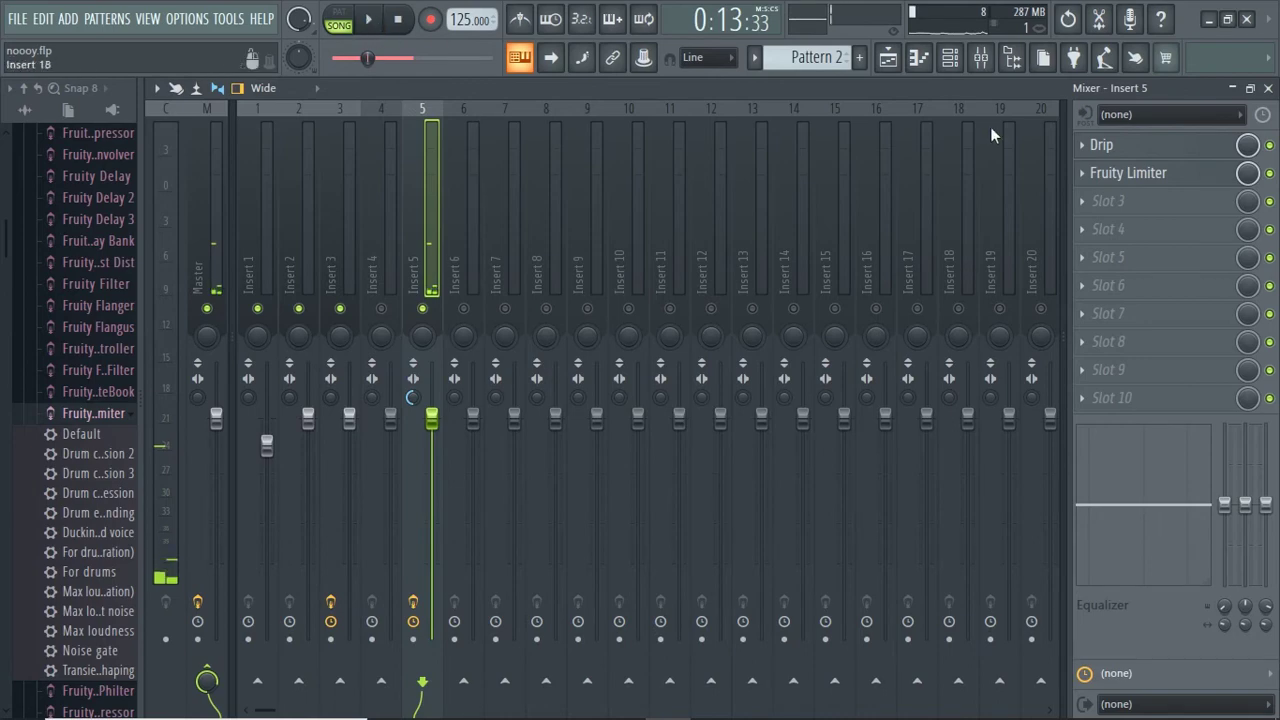
{"action": "left_click", "coordinate": [888, 60]}
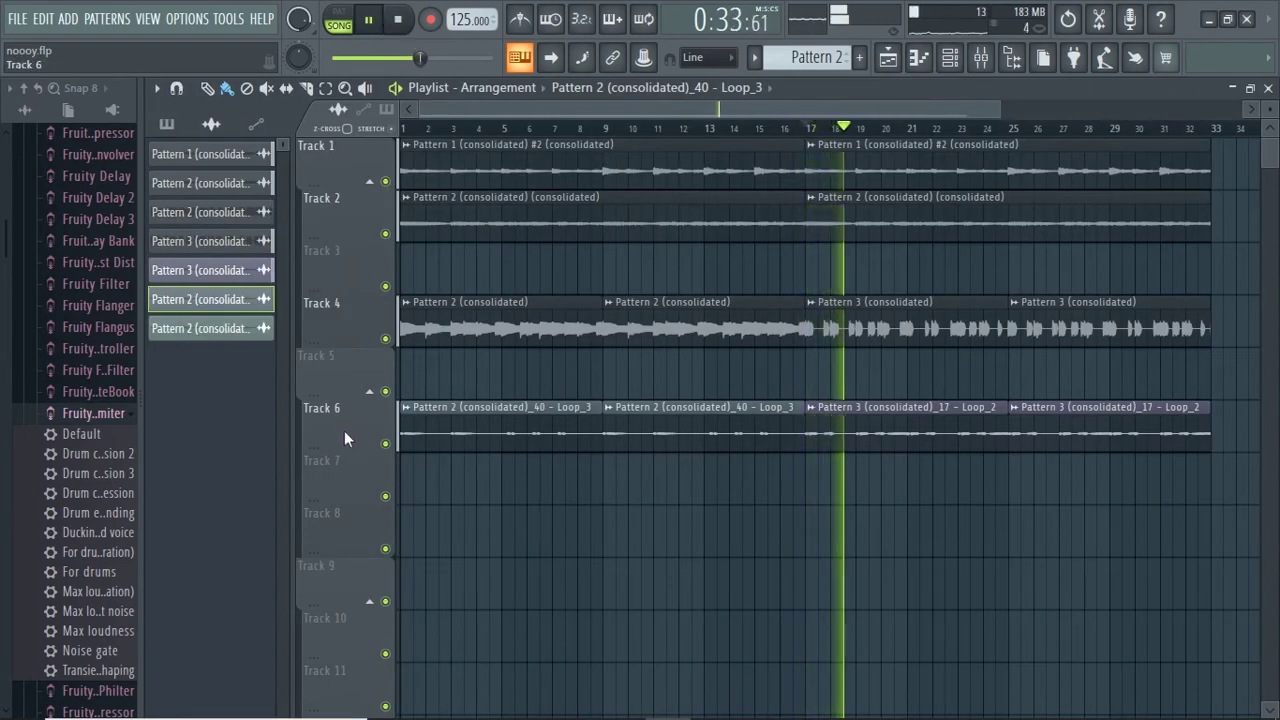
Solo playlist Track 6 during playback and bring Tracks 4, 2 and 1 back in one by one.
{"action": "right_click", "coordinate": [386, 444]}
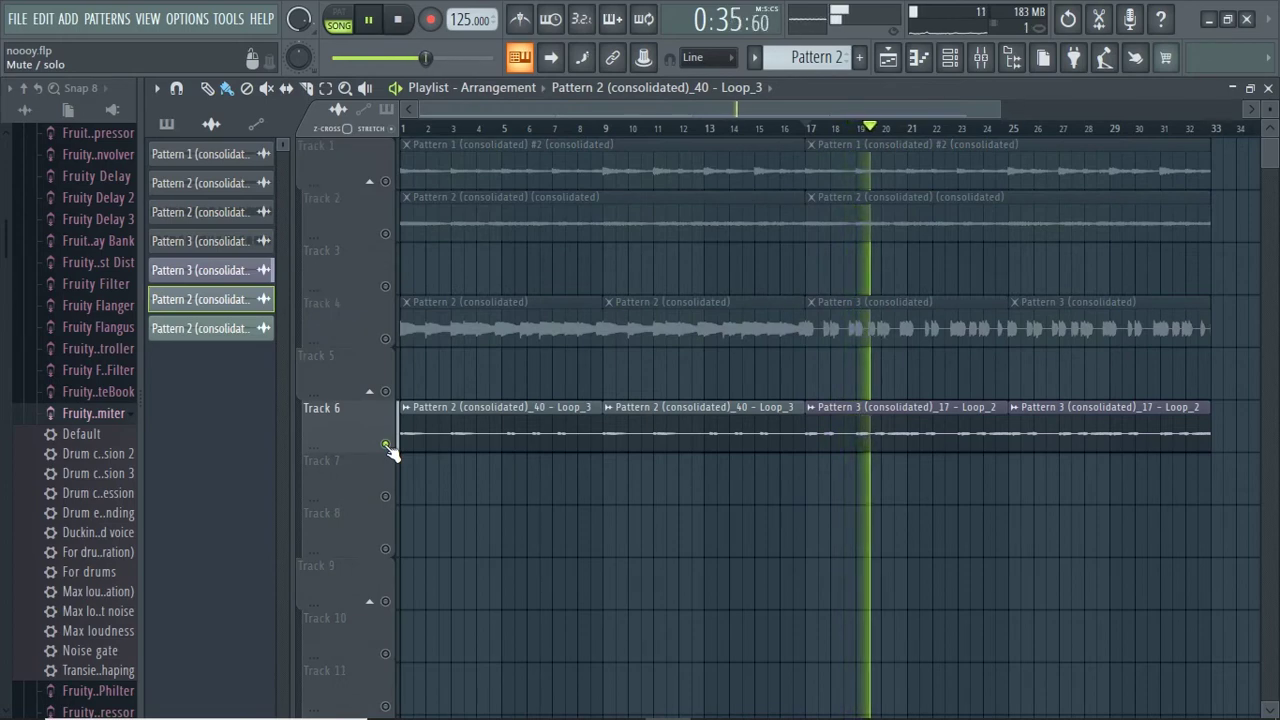
{"action": "left_click", "coordinate": [387, 340]}
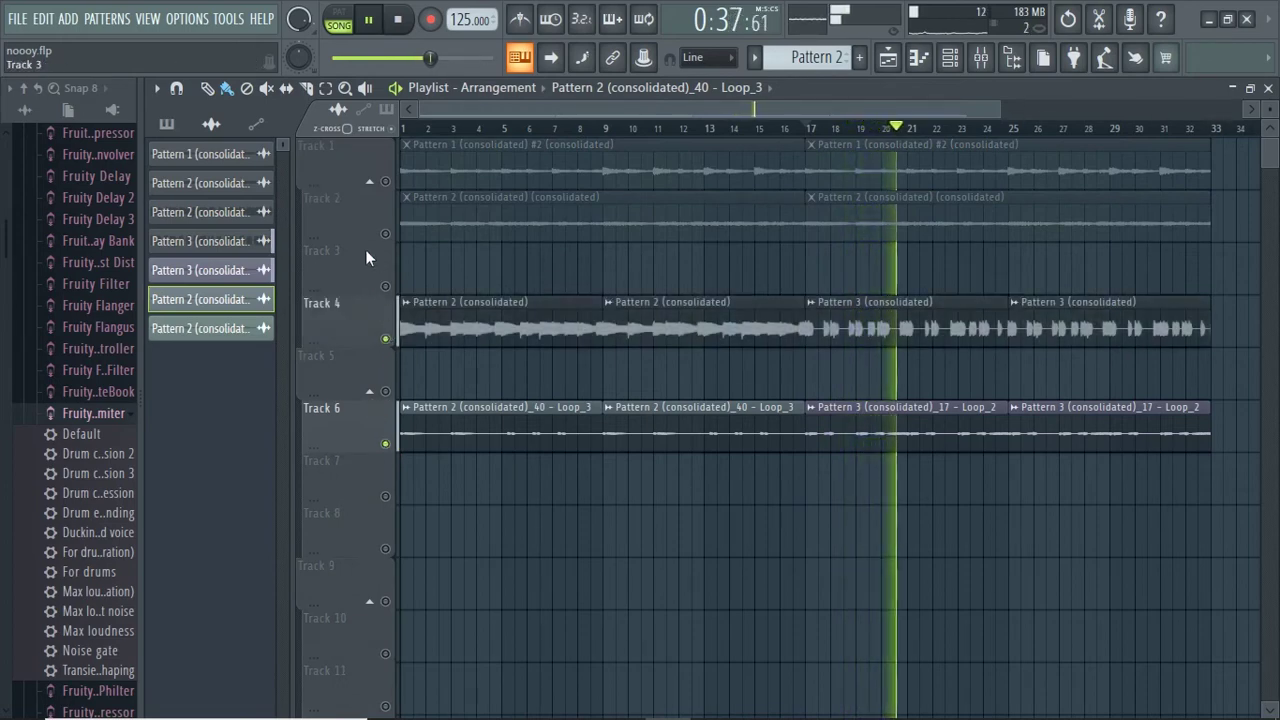
{"action": "left_click", "coordinate": [386, 234]}
{"action": "left_click", "coordinate": [386, 181]}
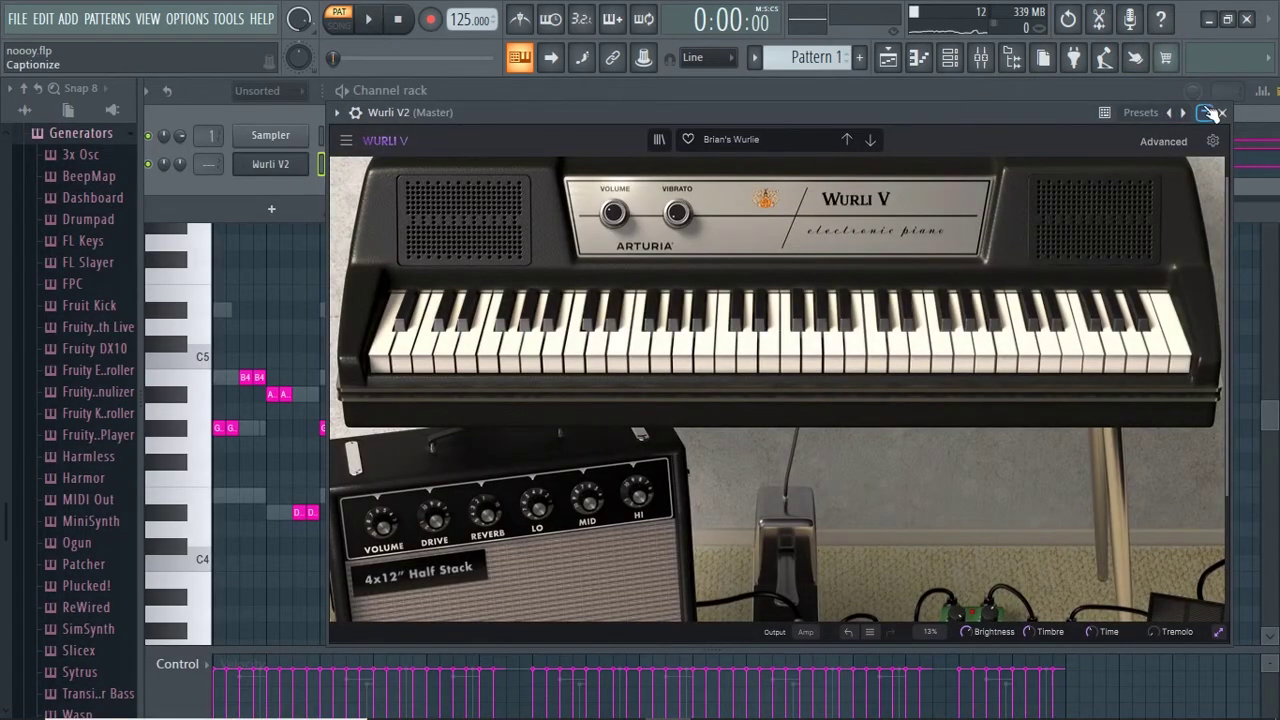
Hide the Wurli V2 window and review its Pattern 1 notes in the piano roll.
{"action": "left_click", "coordinate": [1204, 112]}
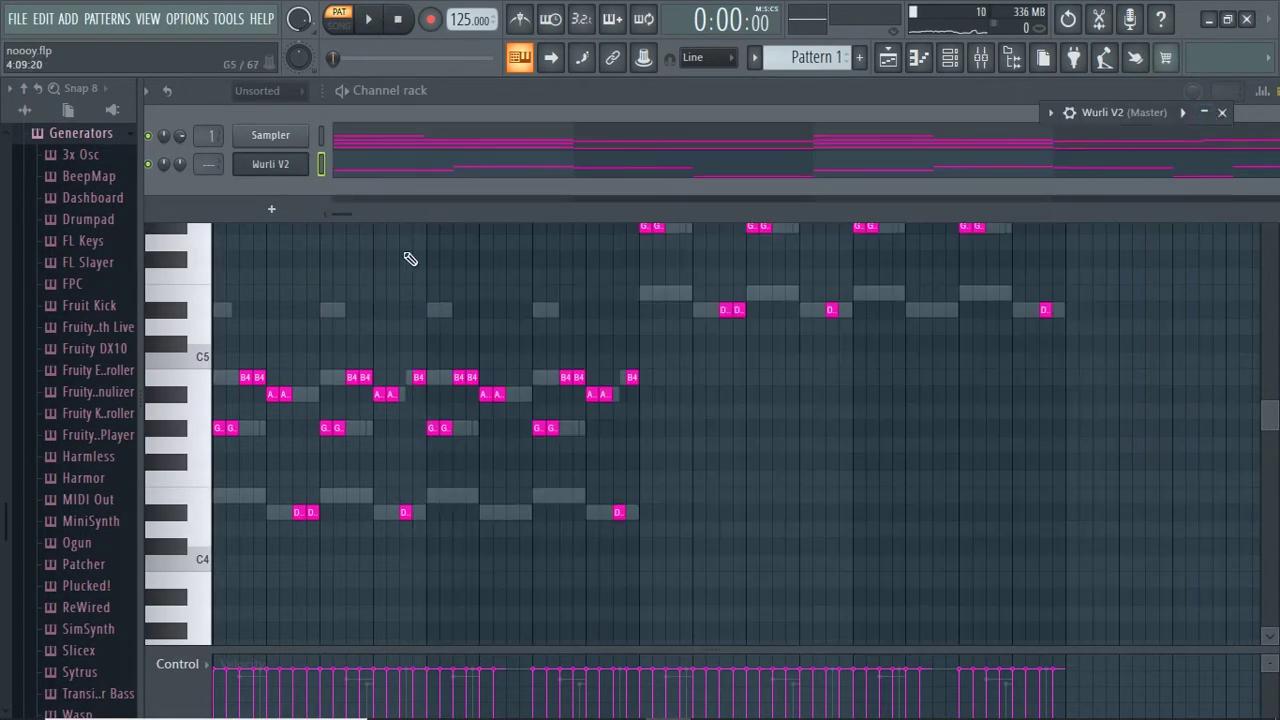
{"action": "left_click", "coordinate": [405, 253]}
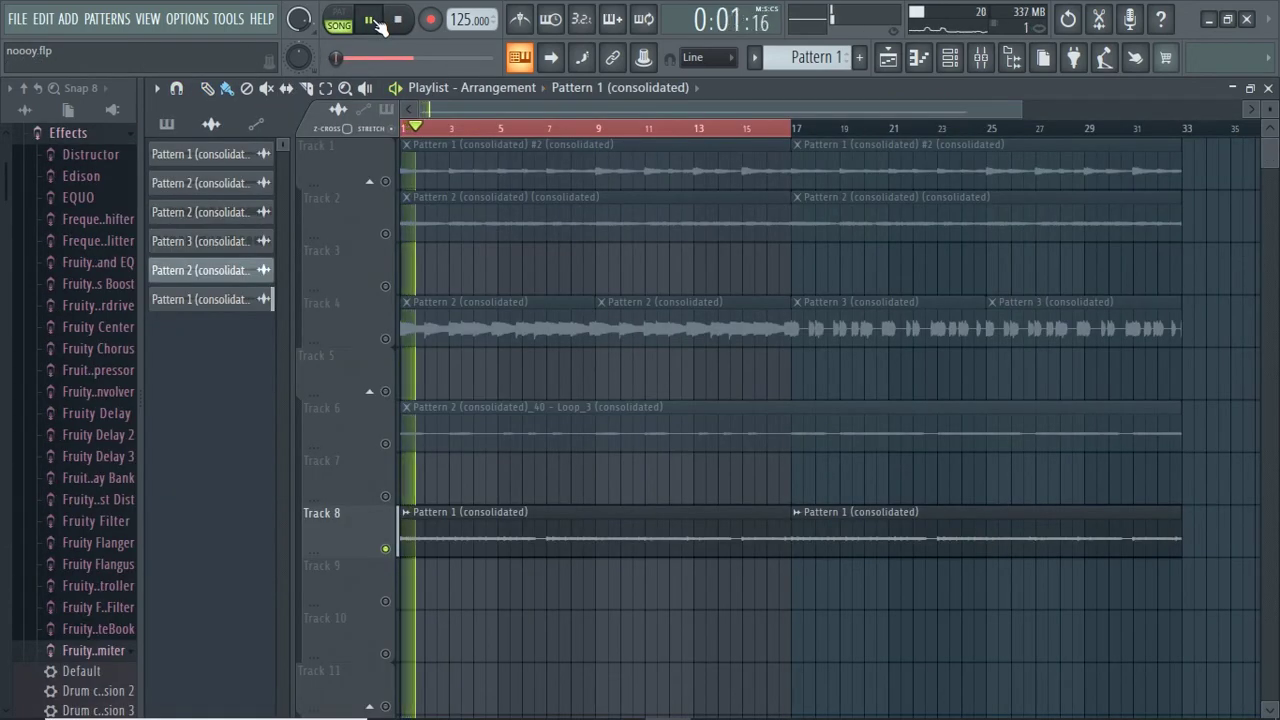
Inspect the Fruity Limiter and Drip effects on the Pattern 1 (consolidated) mixer insert, including Drip's preset list, and return to the playlist.
{"action": "left_click", "coordinate": [981, 60]}
{"action": "left_click", "coordinate": [1118, 151]}
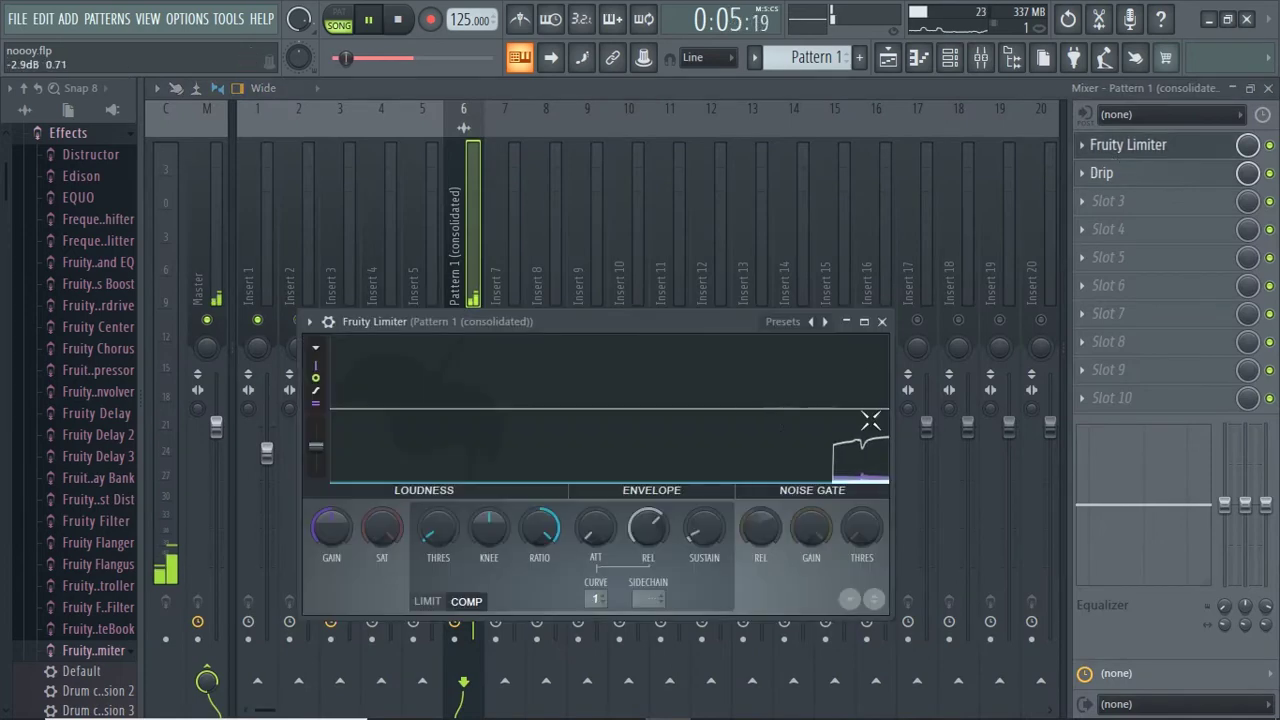
{"action": "left_click", "coordinate": [882, 322]}
{"action": "left_click", "coordinate": [1147, 175]}
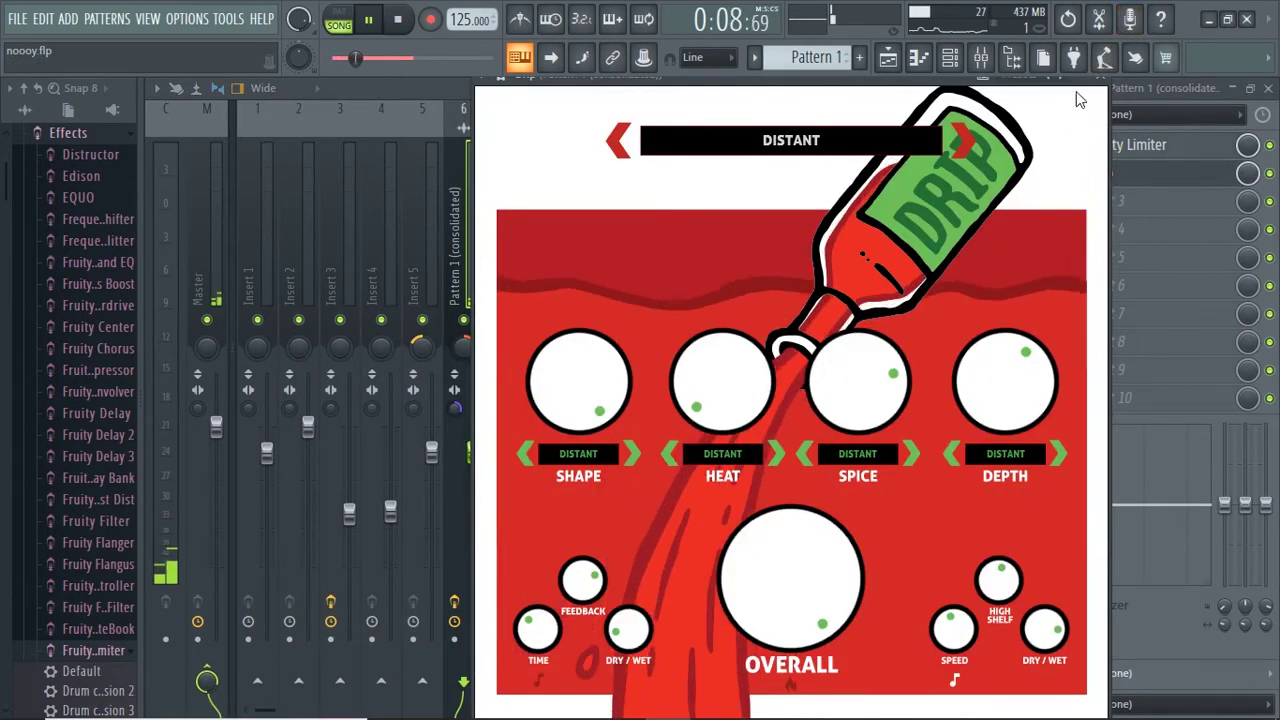
{"action": "left_click", "coordinate": [815, 141]}
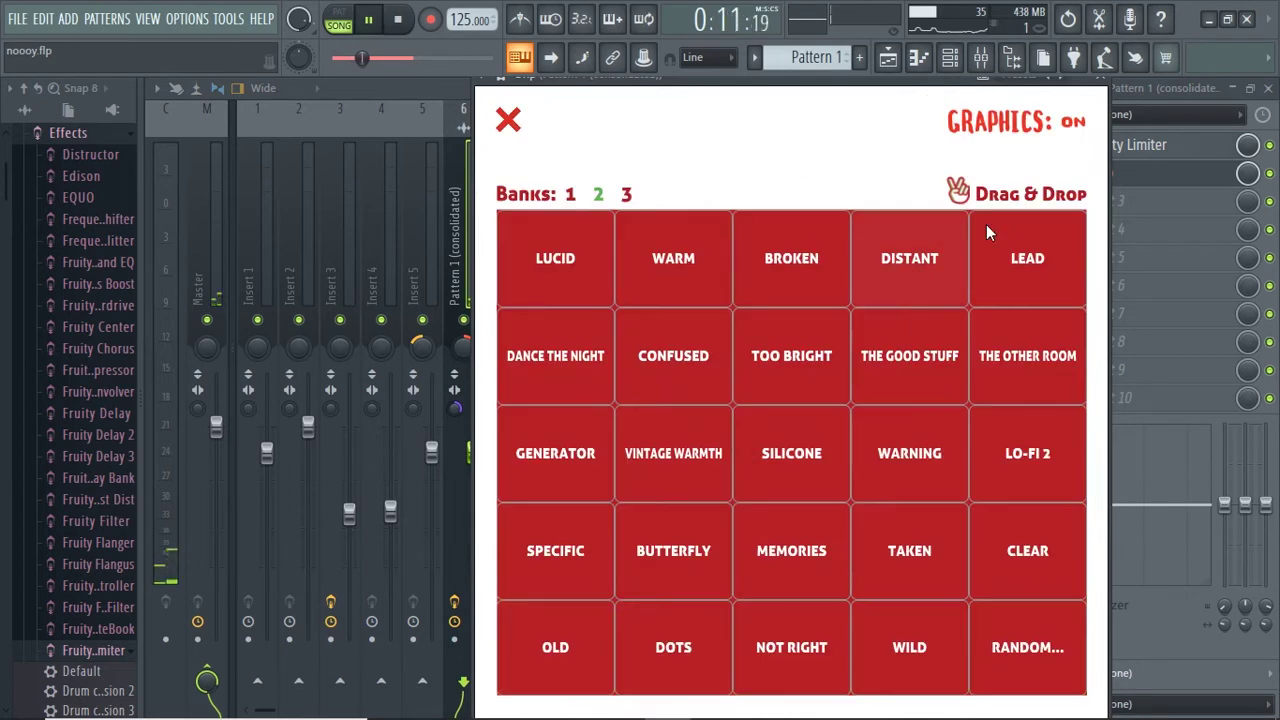
{"action": "left_click", "coordinate": [1099, 86]}
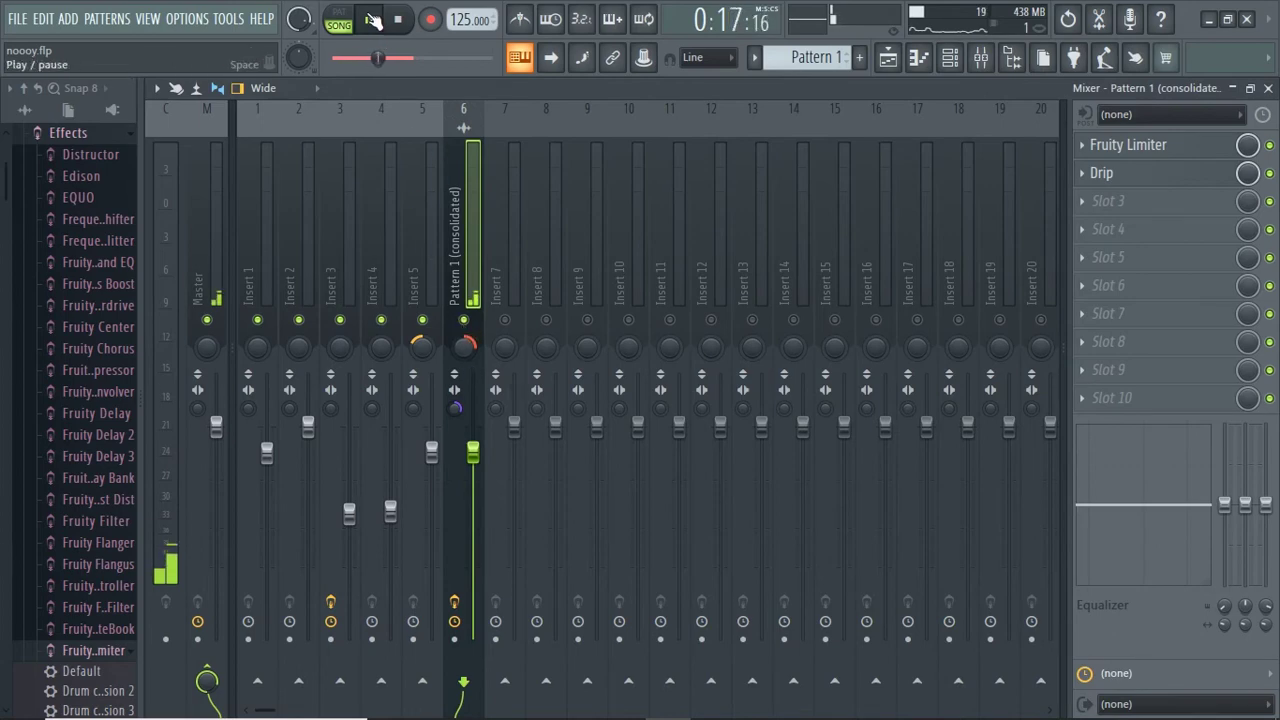
{"action": "left_click", "coordinate": [894, 66]}
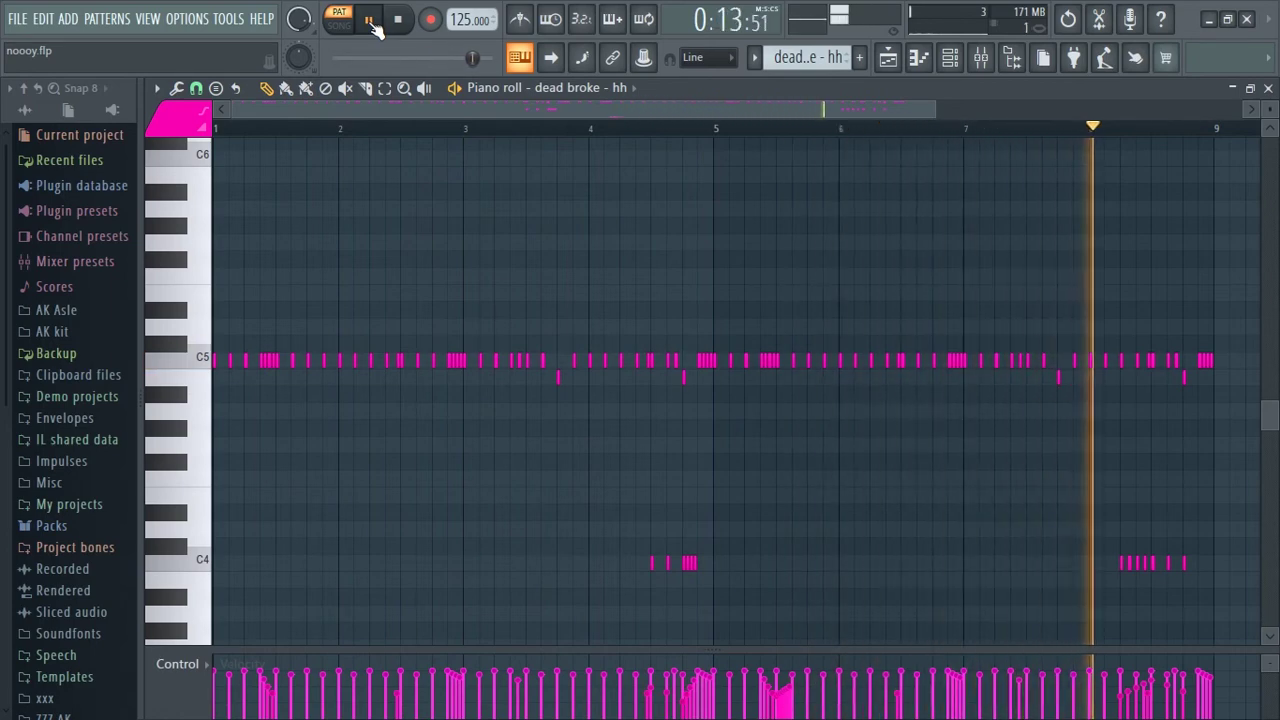
Pause the dead broke hi-hat playback and audition the fade away 808 notes in the piano roll, pausing in bar 6.
{"action": "left_click", "coordinate": [370, 21]}
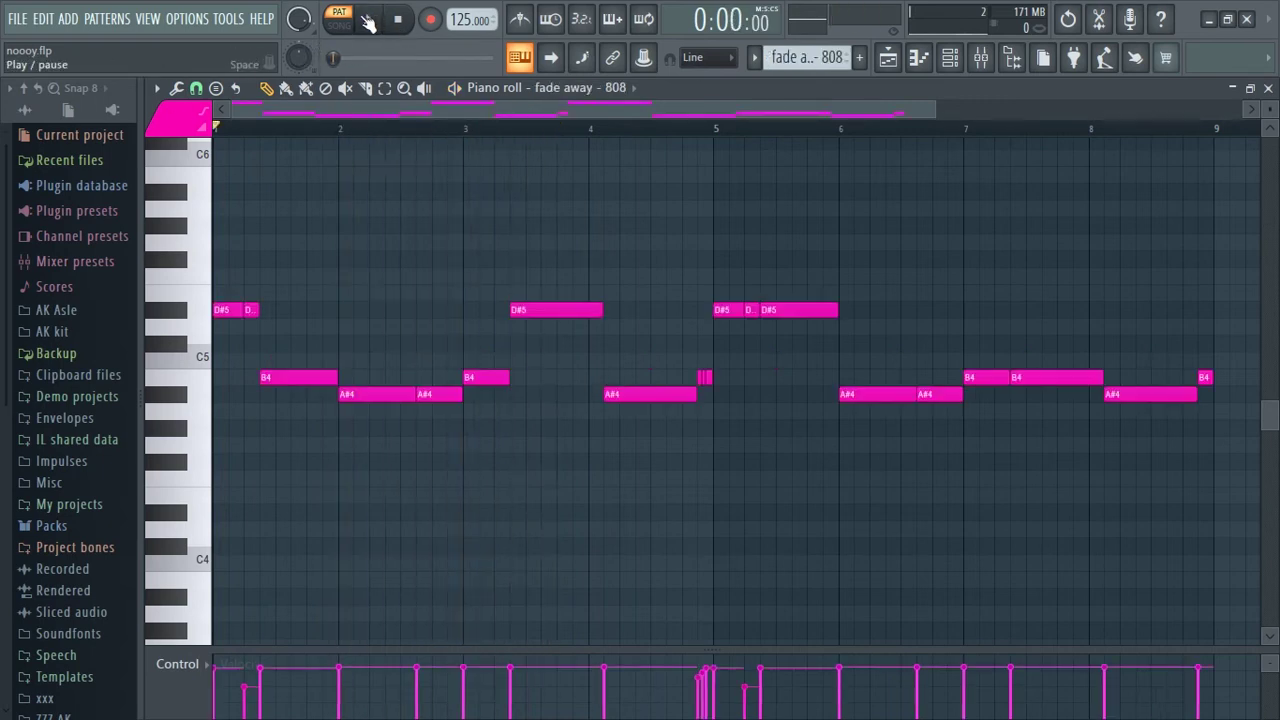
{"action": "left_click", "coordinate": [368, 22]}
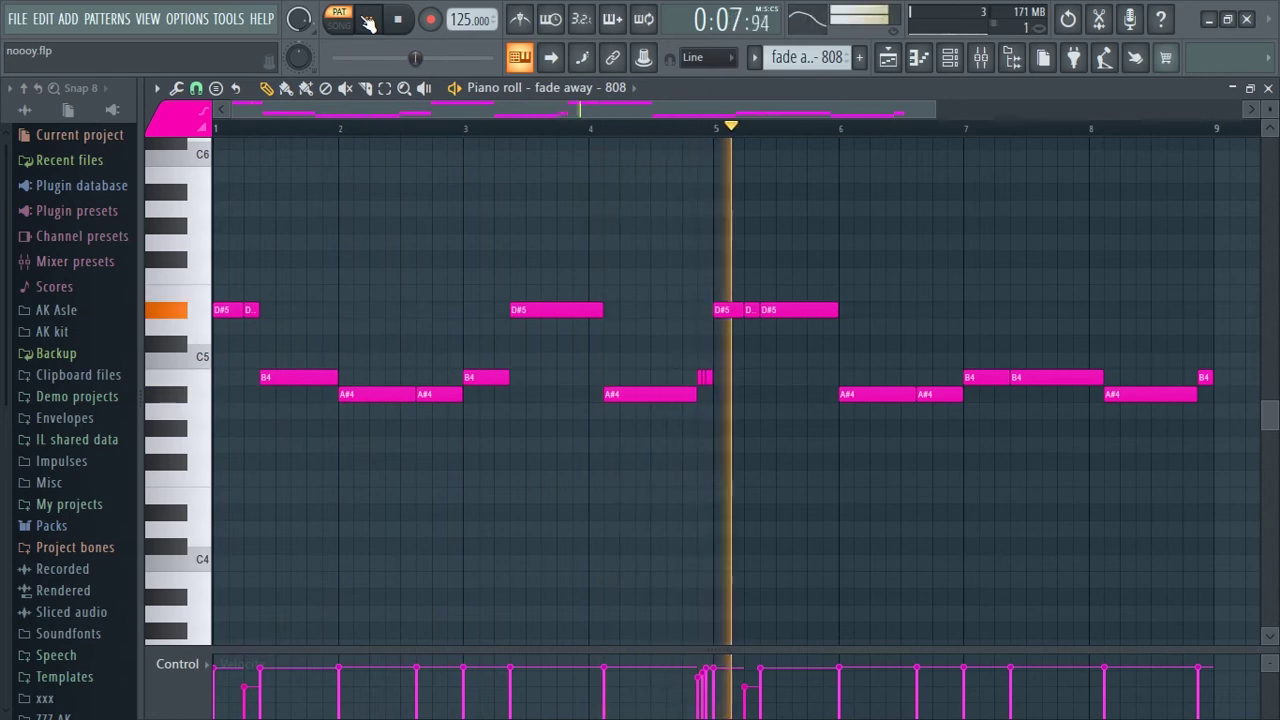
{"action": "left_click", "coordinate": [368, 22]}
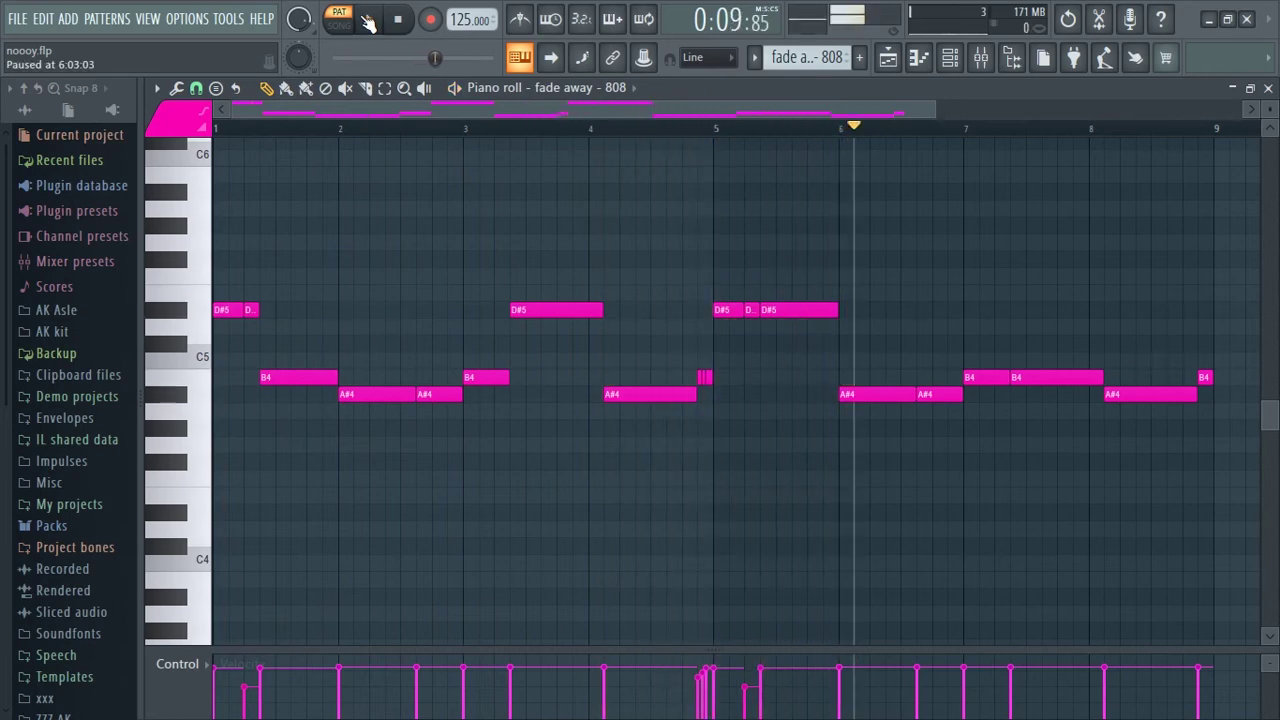